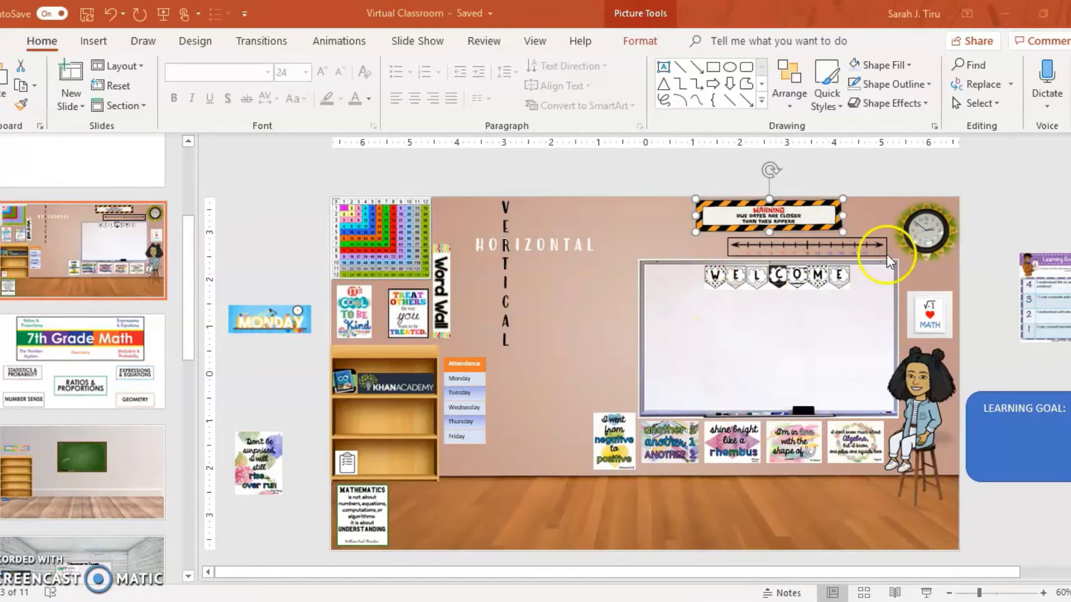
Go back to the Virtual Classroom presentation and select its small MATH sign picture
mouse_move(605, 600)
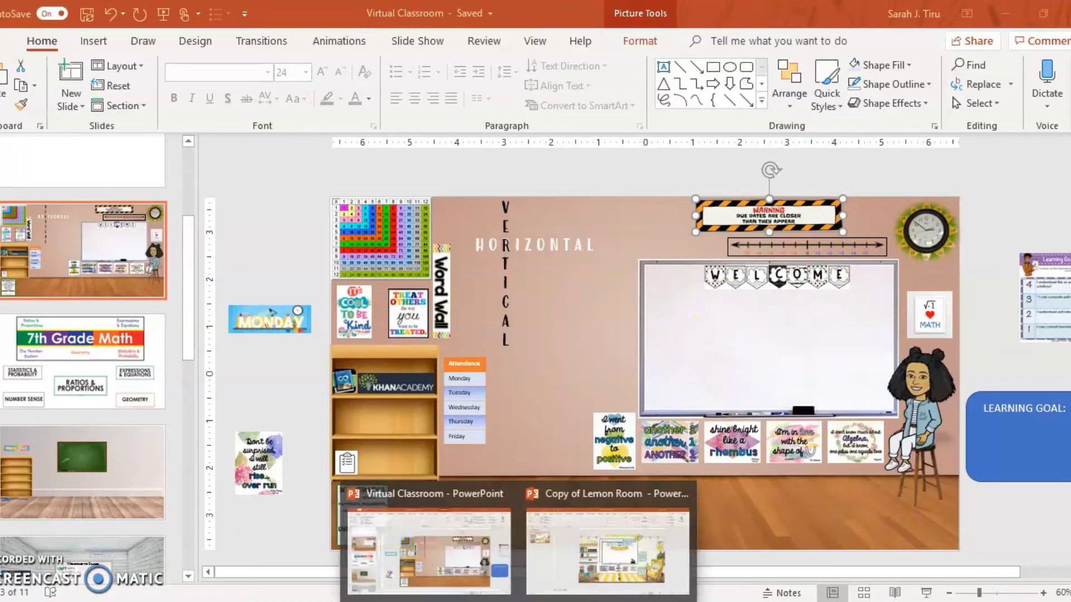
left_click(576, 566)
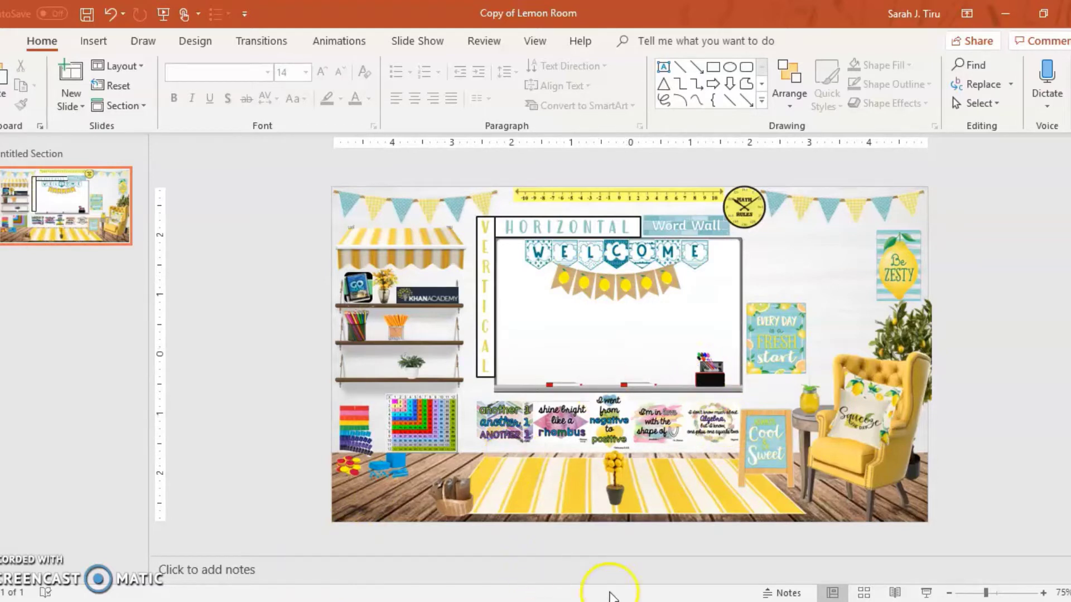
mouse_move(600, 601)
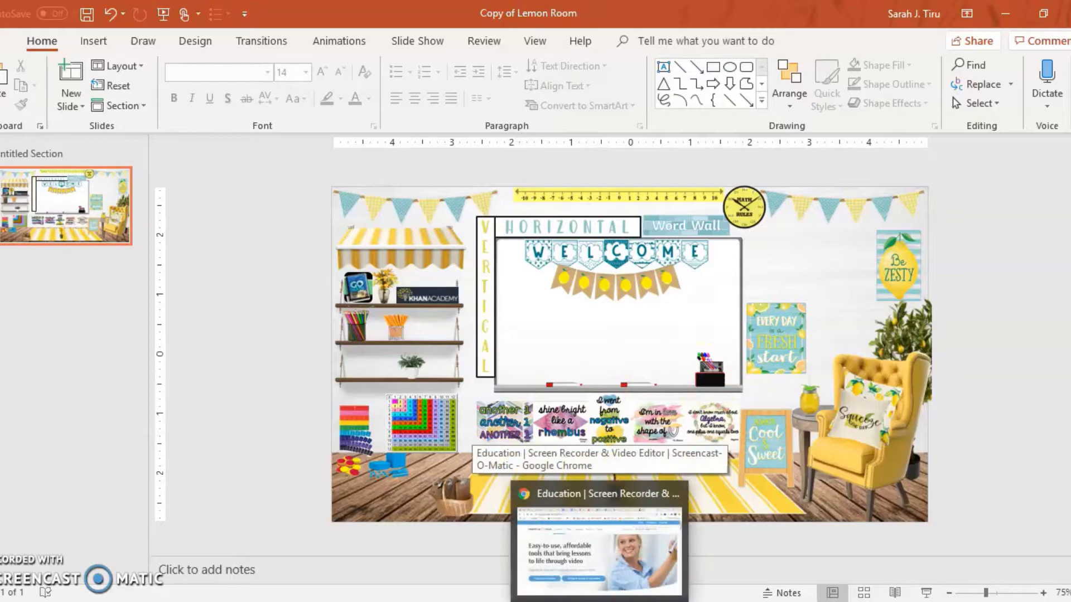
mouse_move(519, 601)
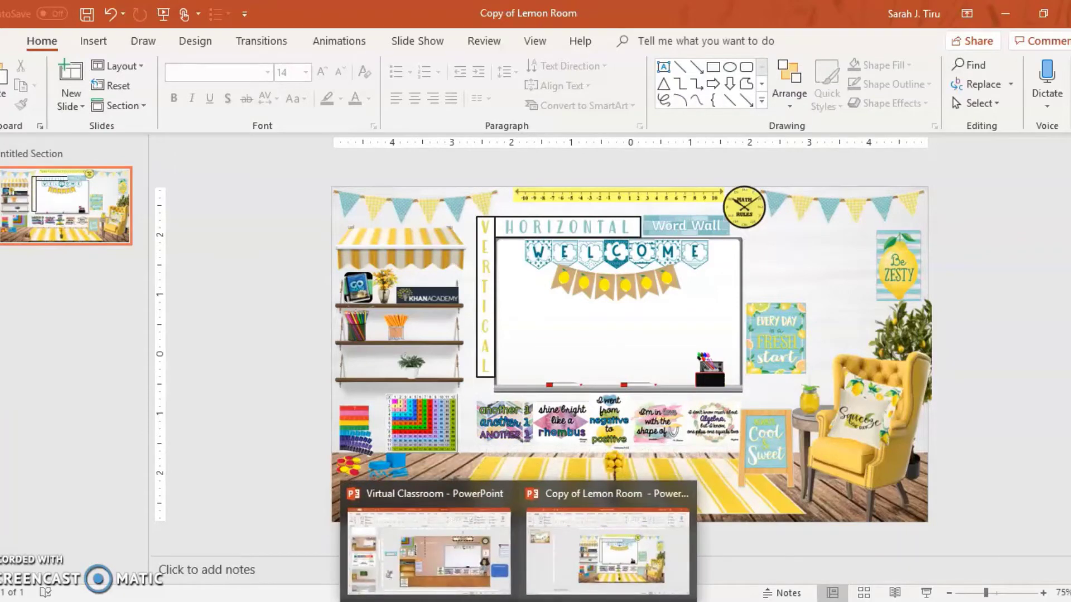
left_click(461, 566)
left_click(942, 315)
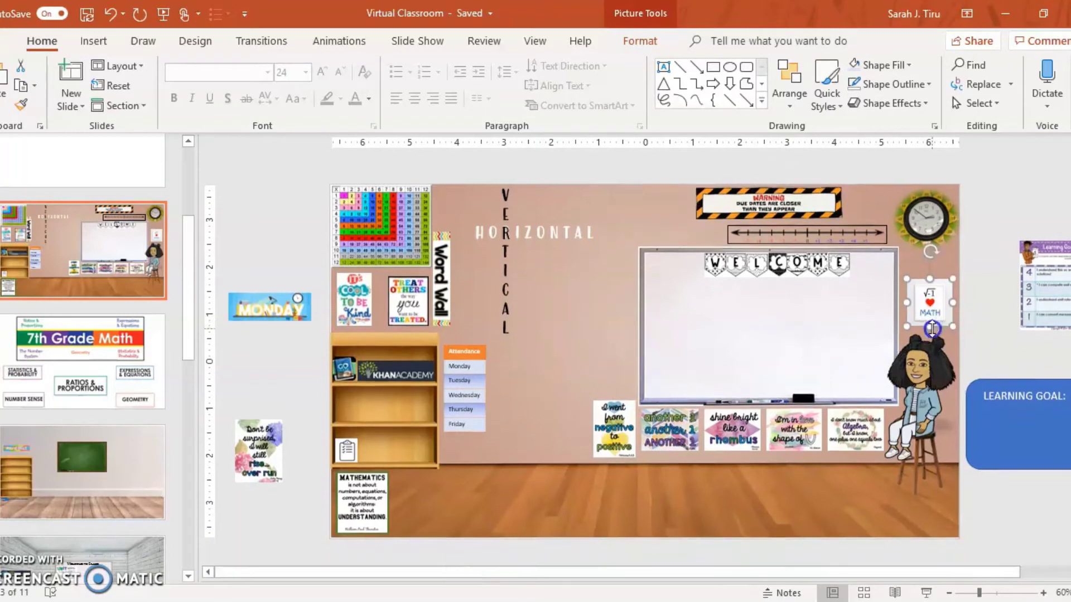
left_click(922, 360)
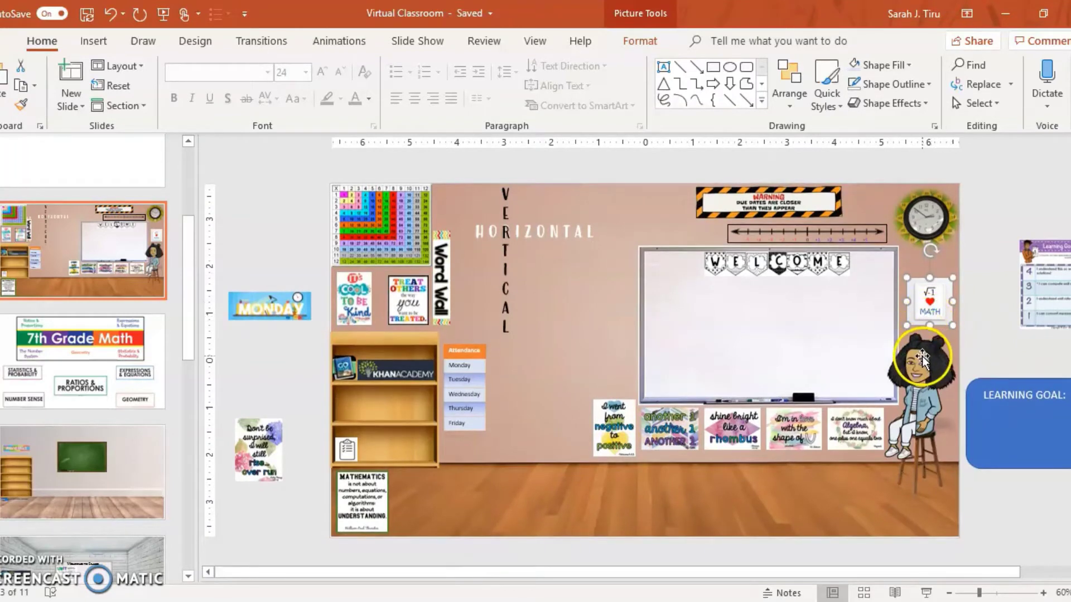
Copy the MATH sign and paste it onto the Copy of Lemon Room slide
right_click(929, 305)
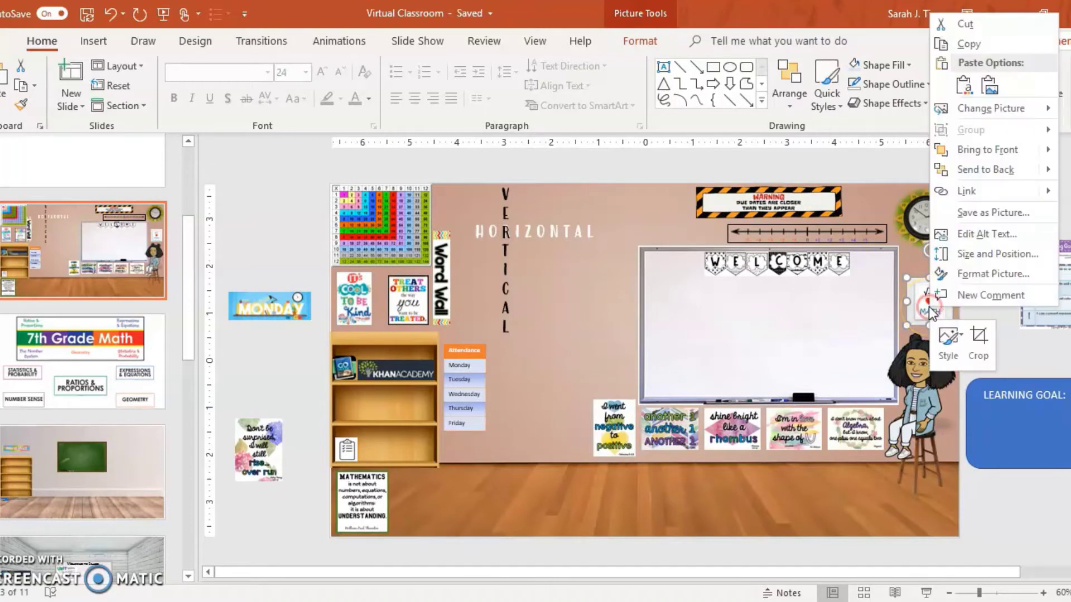
left_click(961, 52)
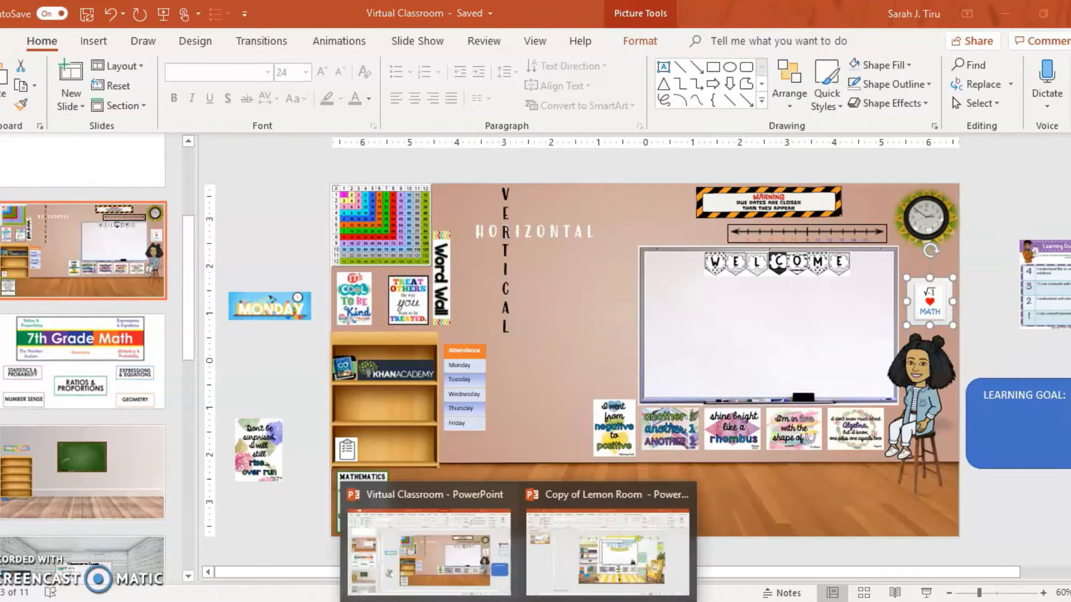
left_click(567, 554)
right_click(1041, 241)
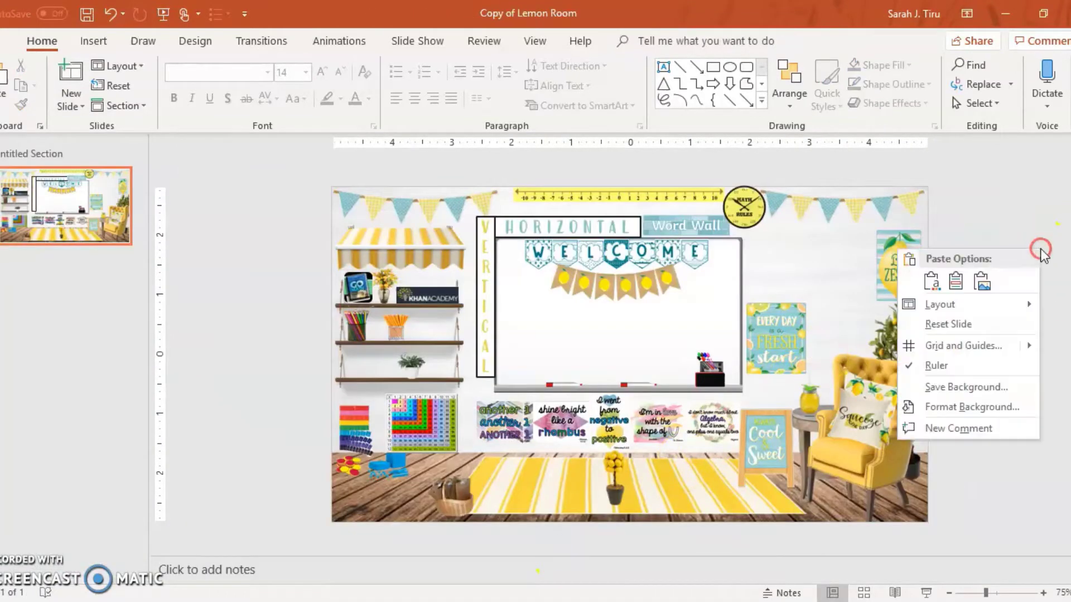
left_click(985, 280)
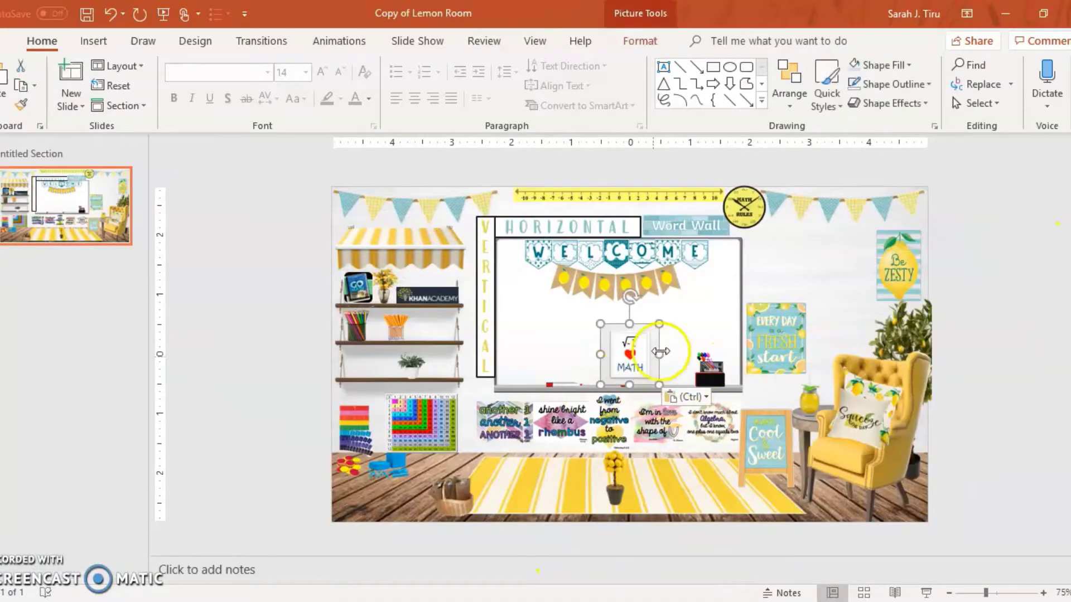
Try the pasted MATH sign on the posters, leave it on the whiteboard, and show Picture Format options
left_click(629, 368)
left_click_drag(629, 368, 814, 406)
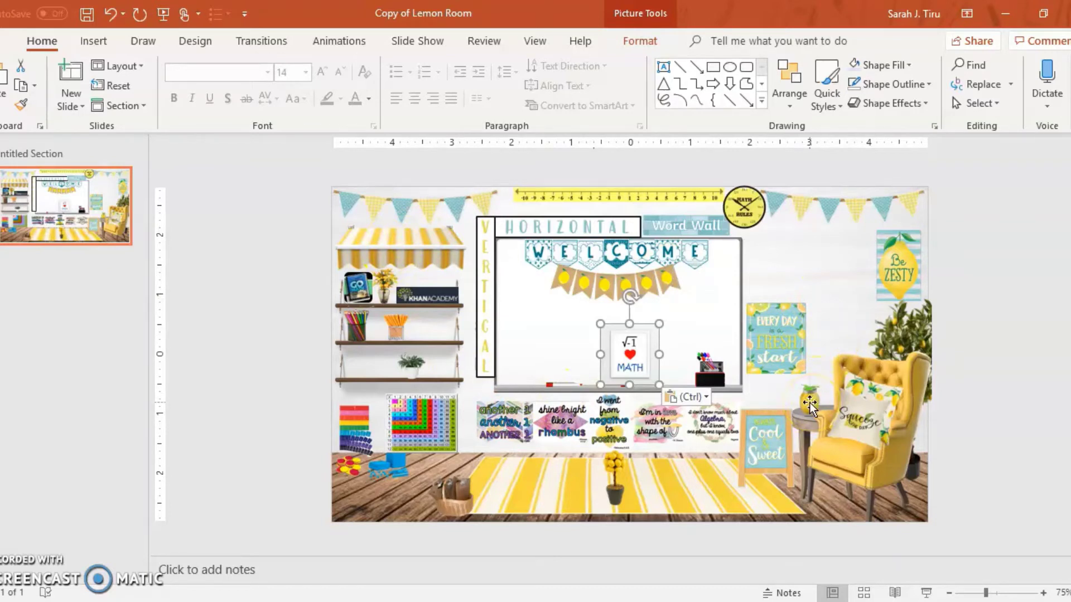
left_click_drag(802, 401, 672, 333)
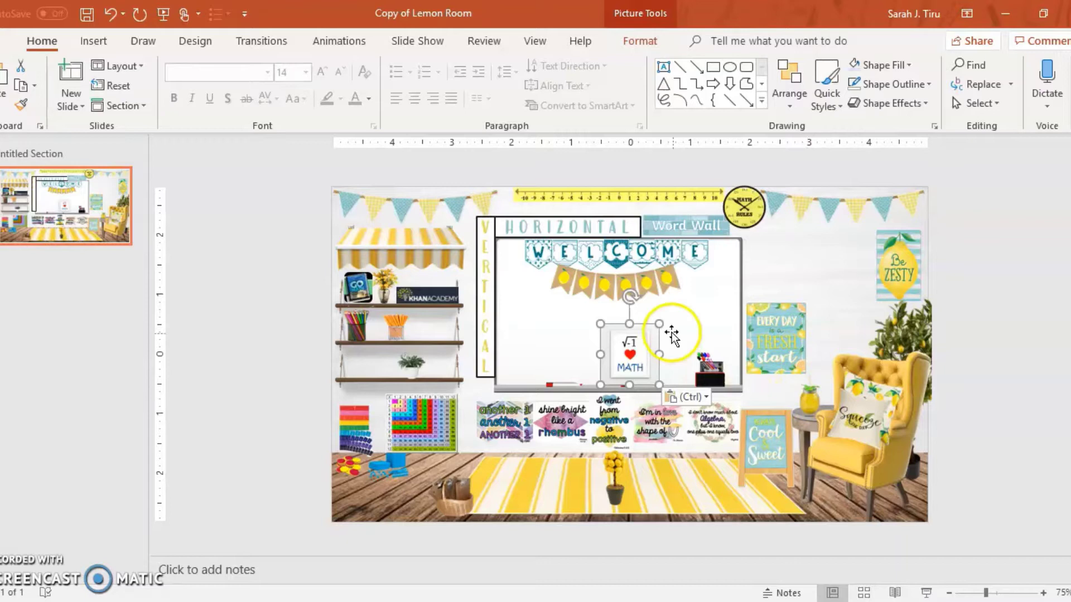
left_click(642, 43)
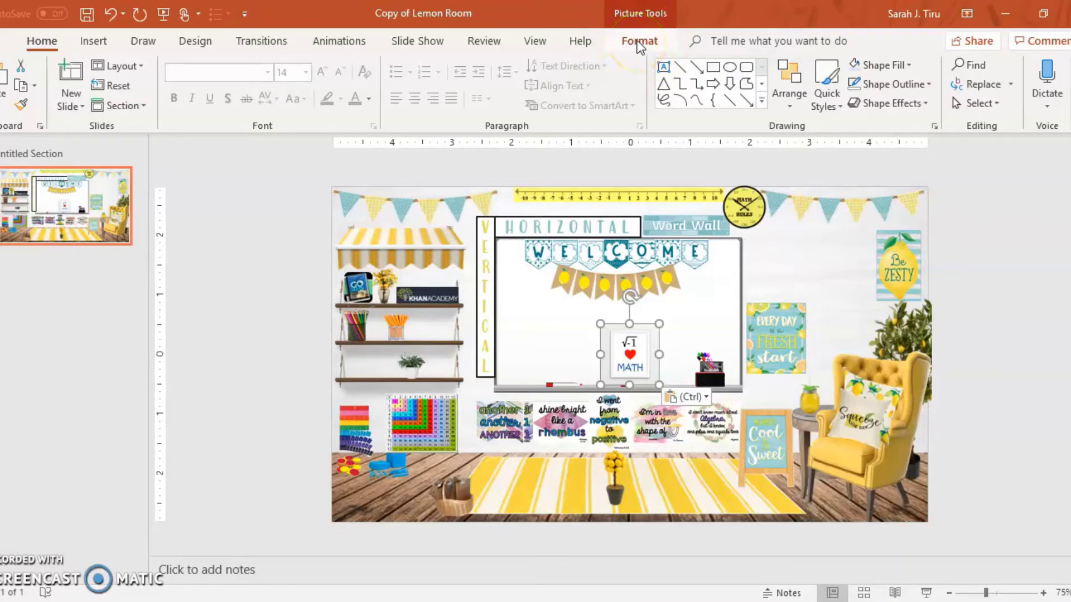
left_click(639, 43)
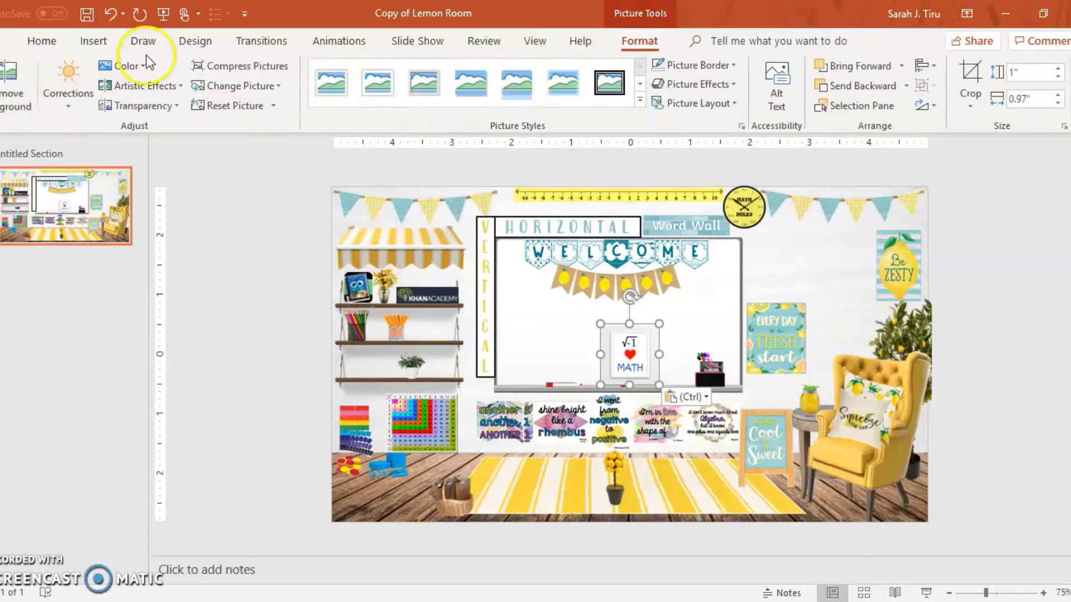
Preview a lime recolor of the MATH sign, then pick the Eyedropper to sample a slide colour
left_click(132, 68)
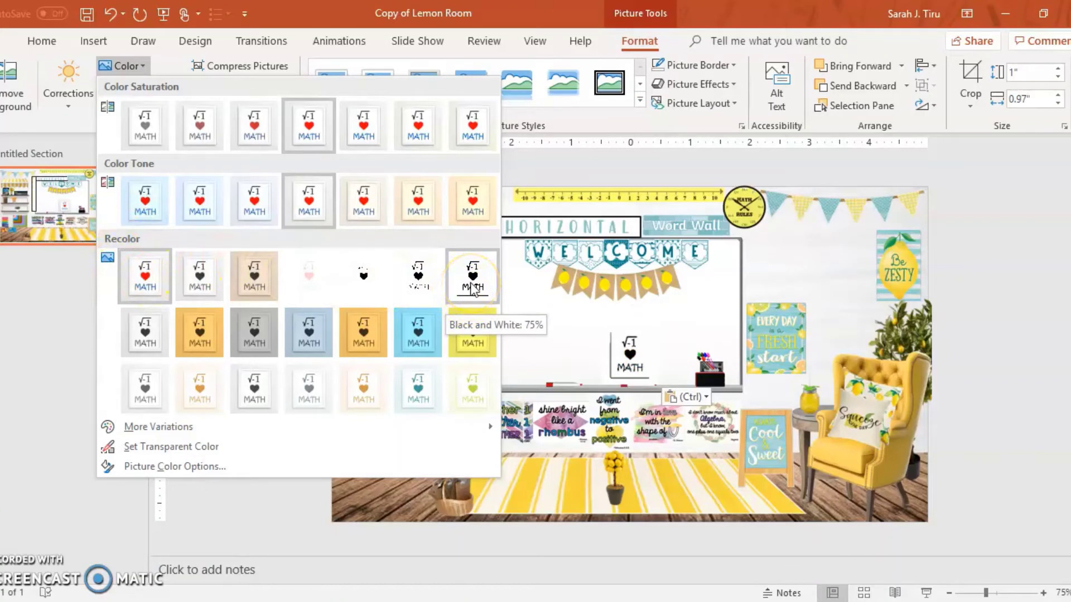
left_click(466, 325)
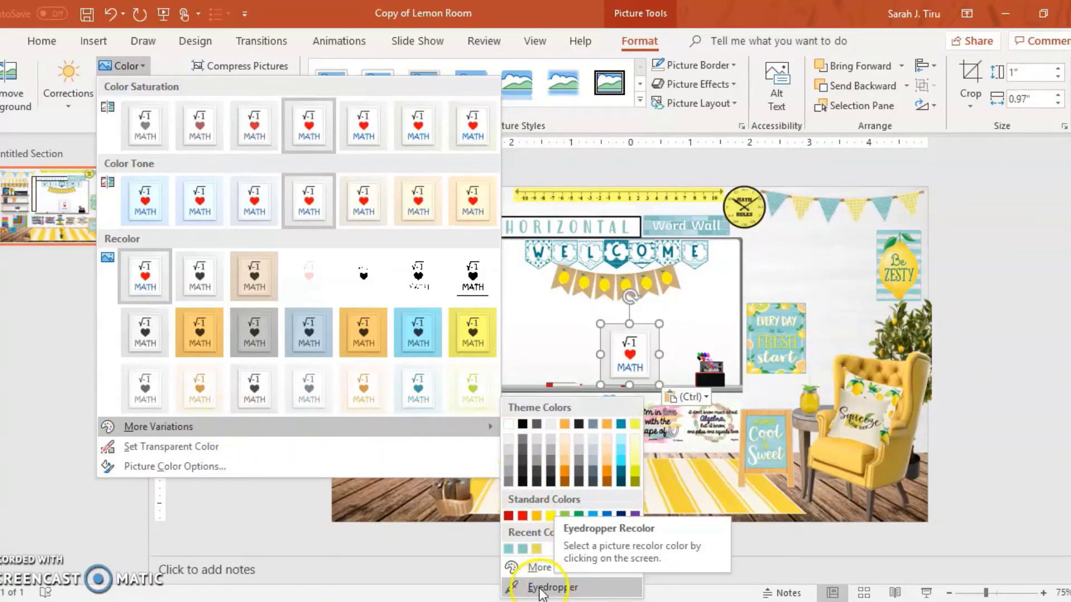
left_click(555, 591)
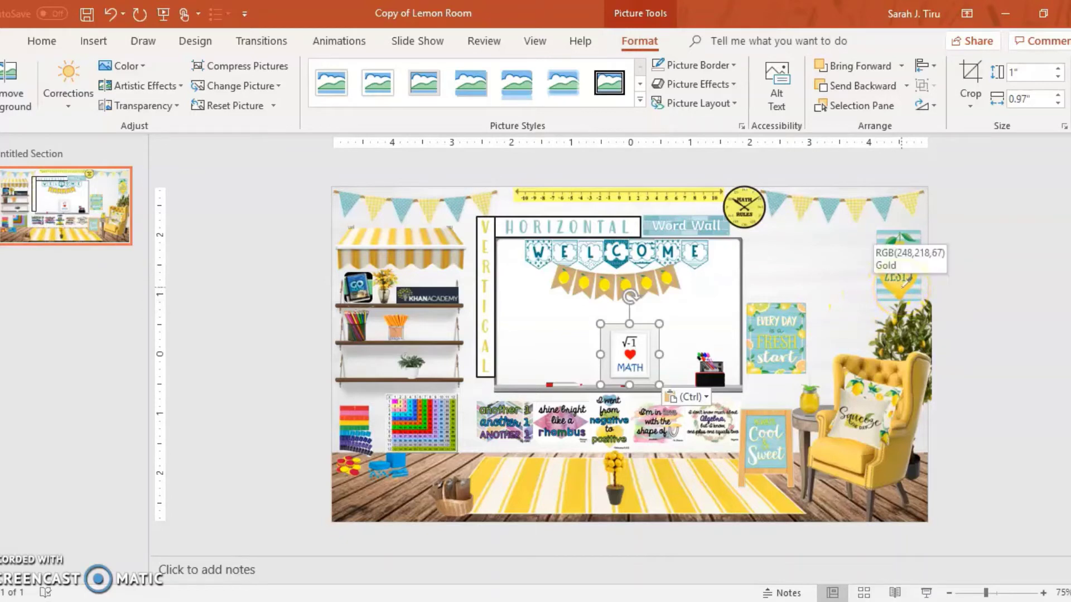
Recolor the MATH sign with the lemon's gold, then change it to Dark Teal, Accent color 5 Light
left_click(906, 279)
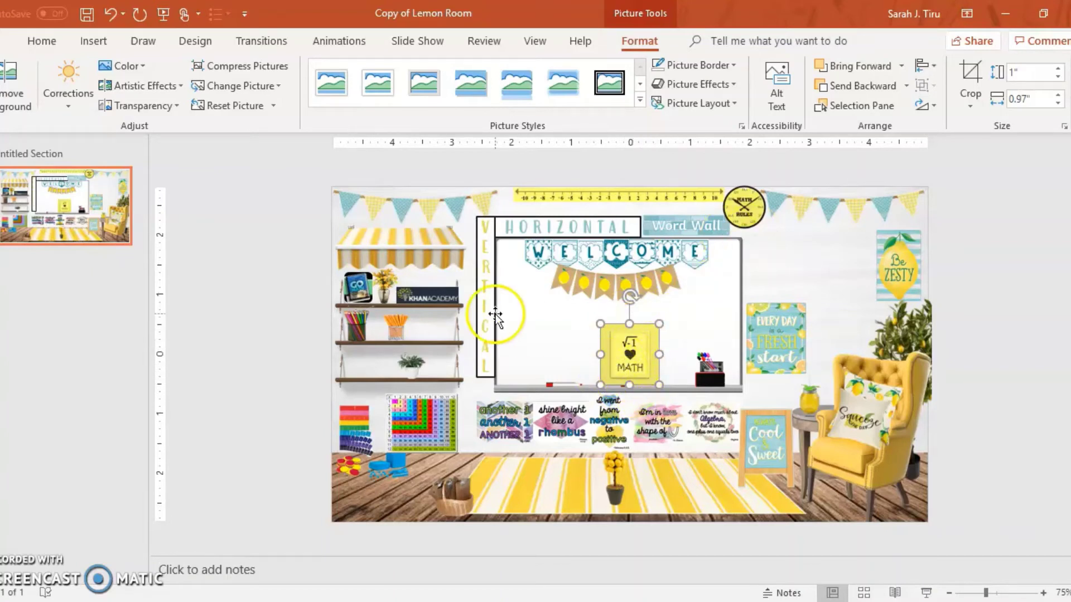
left_click(120, 65)
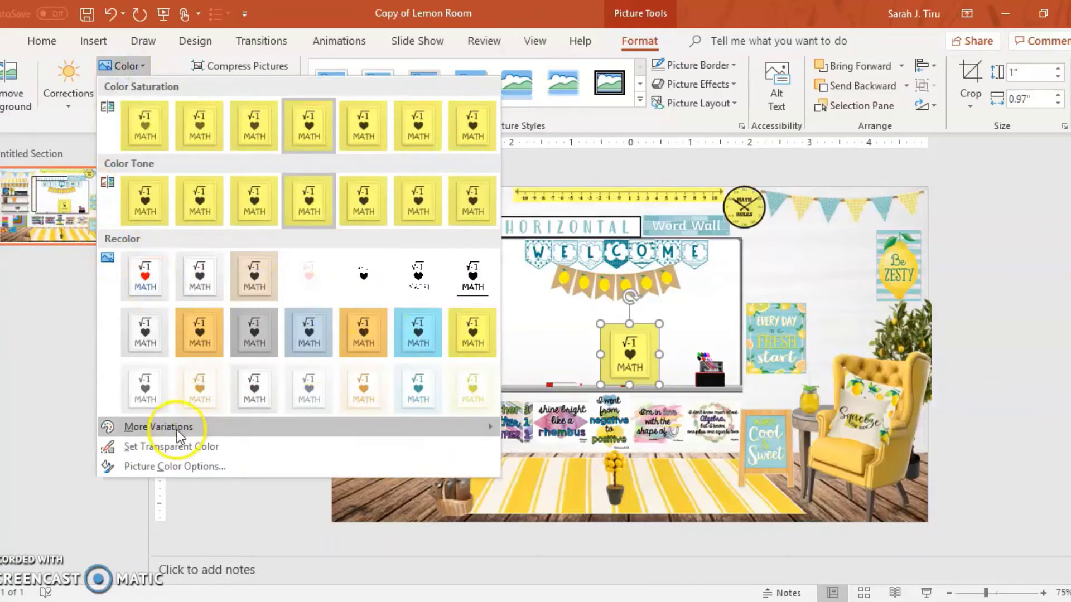
mouse_move(177, 430)
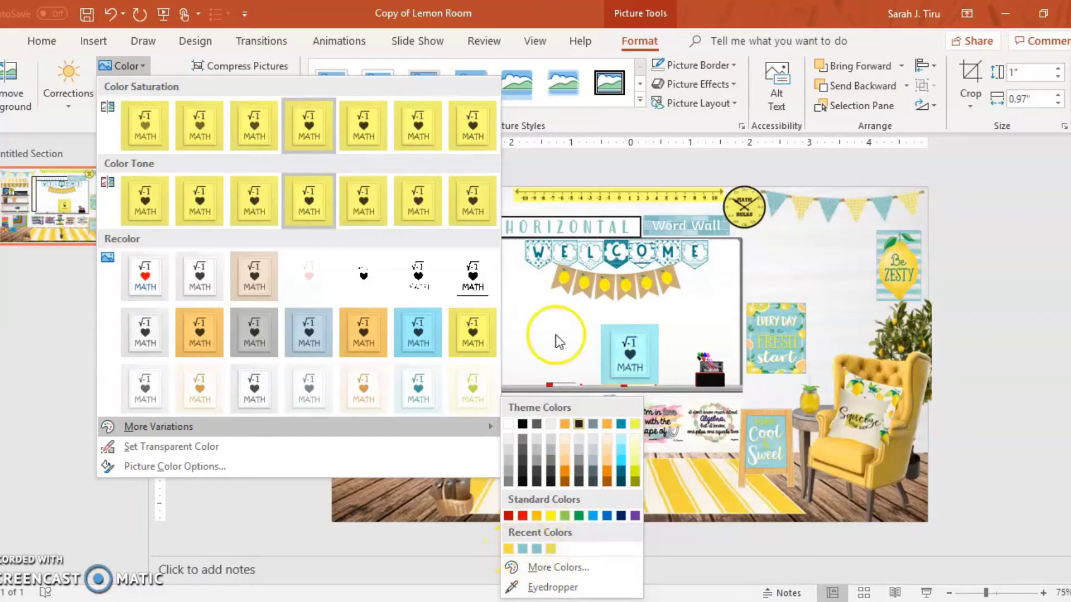
left_click(410, 400)
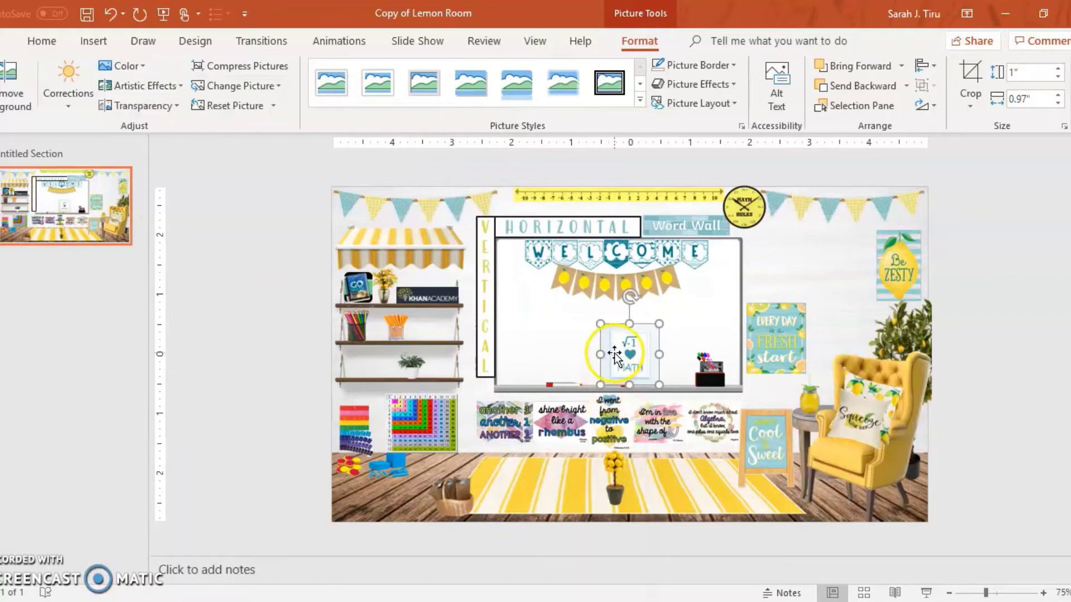
Crop the MATH sign to 0.95" by 0.83" and place it on the wall above Every Day
left_click(970, 79)
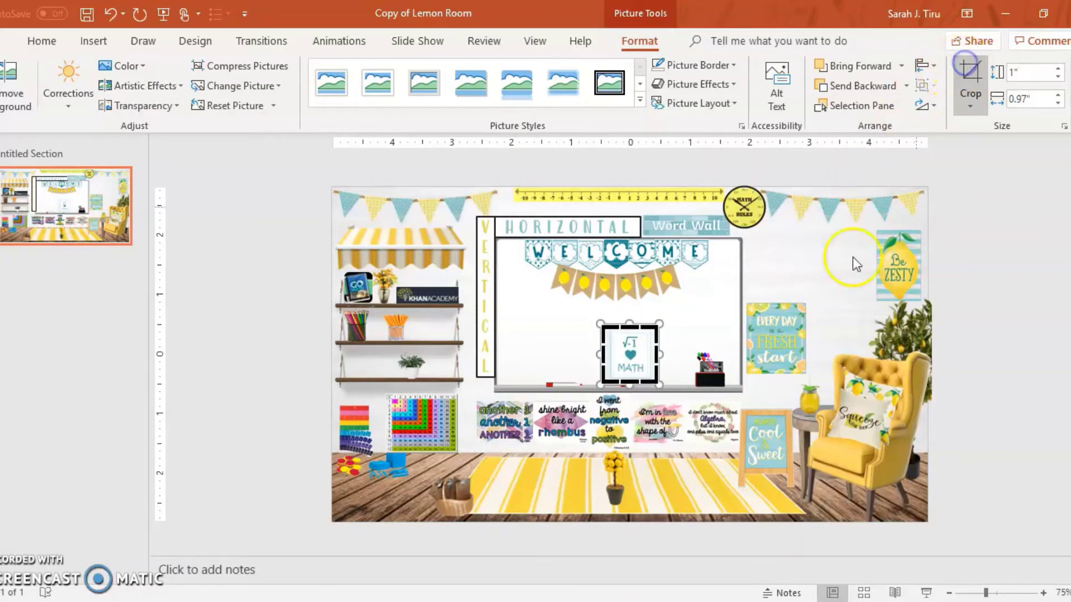
mouse_move(657, 348)
left_mouse_down()
mouse_move(605, 358)
mouse_move(635, 328)
mouse_move(655, 327)
left_mouse_up()
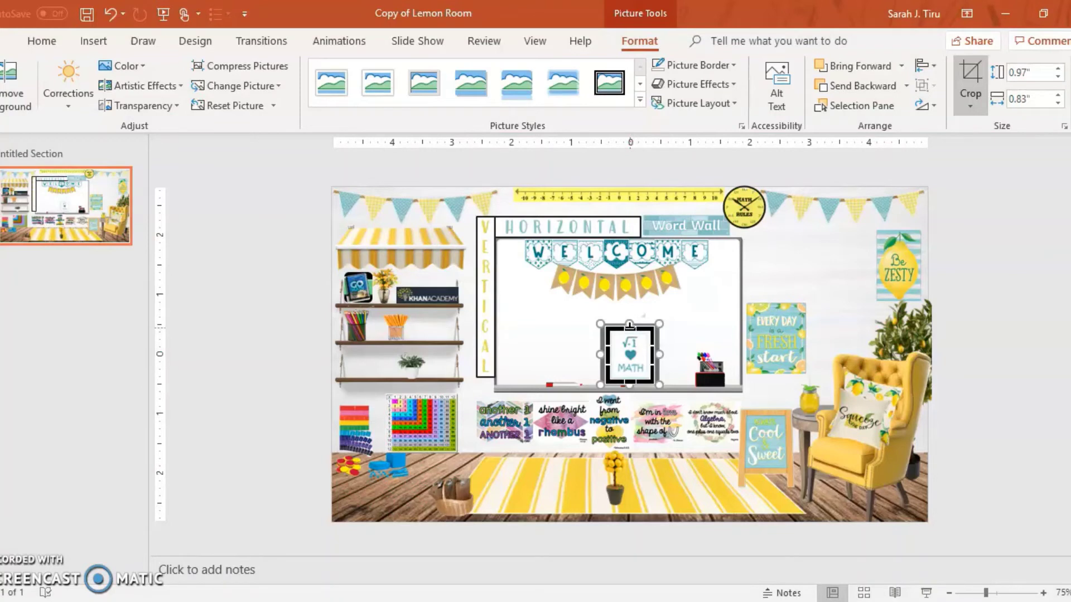
left_click_drag(629, 327, 641, 360)
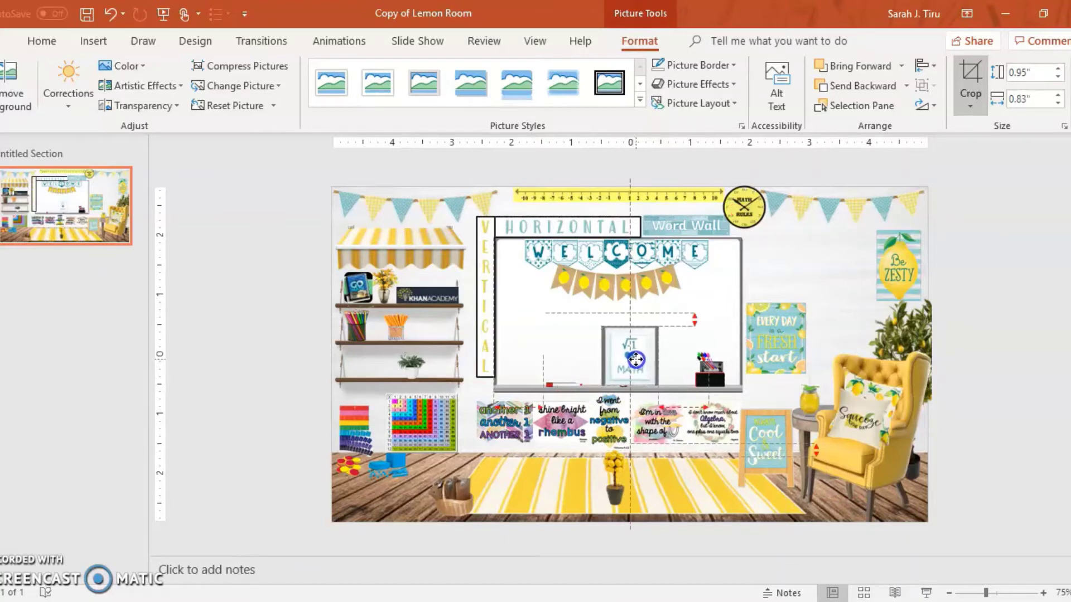
left_click_drag(636, 360, 838, 280)
left_click(695, 321)
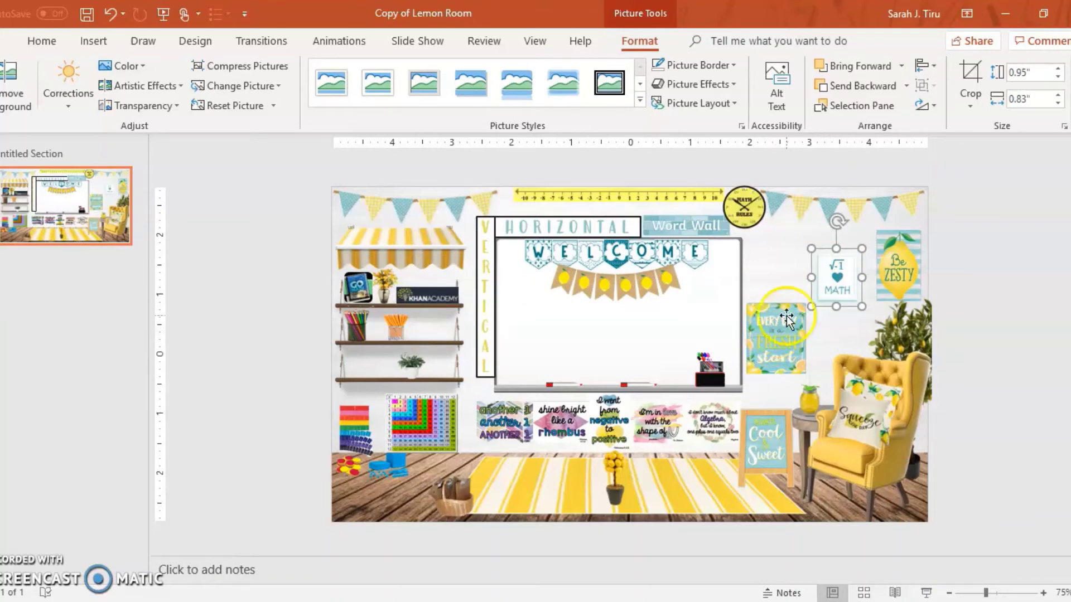
Multi-select the MATH sign with the Every Day and Be Zesty posters, leaving out the Squeeze pillow
left_click(776, 330, "shift")
left_click(909, 261, "shift")
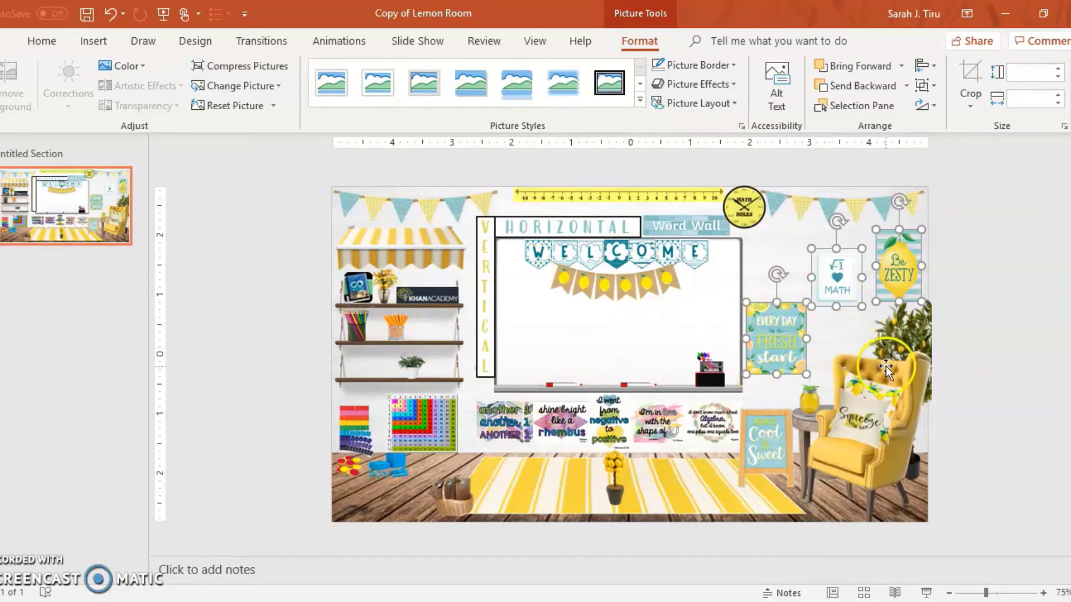
left_click(844, 410, "shift")
left_click_drag(844, 410, 857, 376)
left_click(859, 373, "shift")
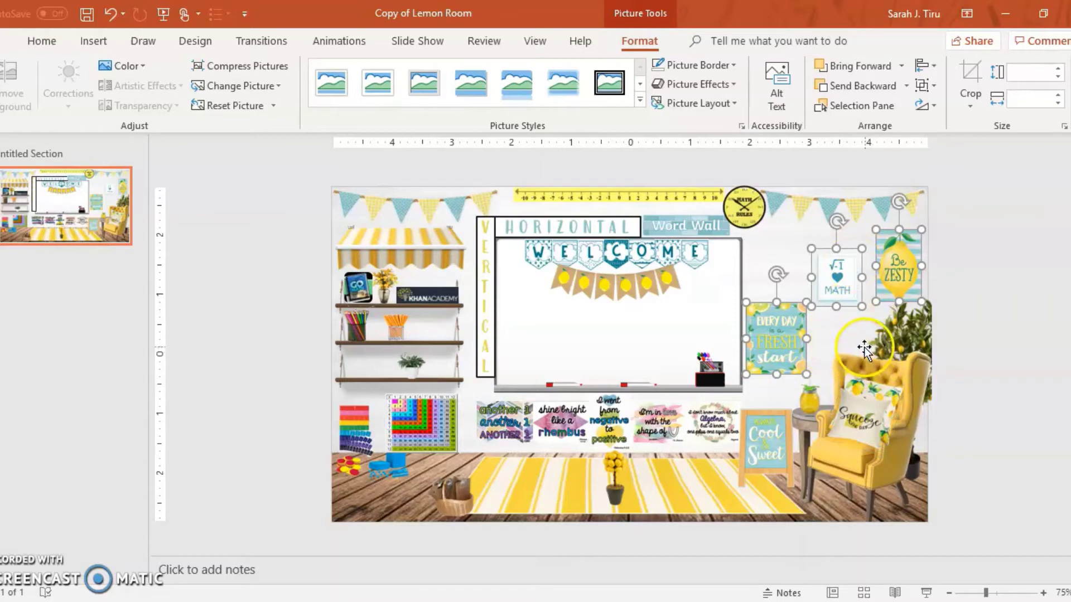
left_click(821, 272, "shift")
left_click(831, 271, "shift")
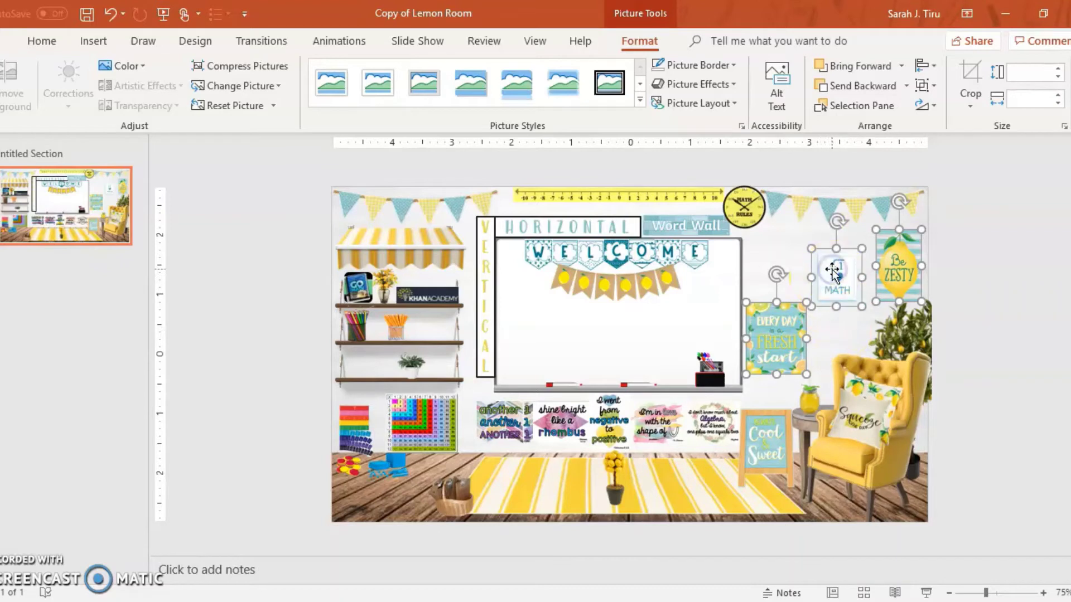
left_click(923, 65)
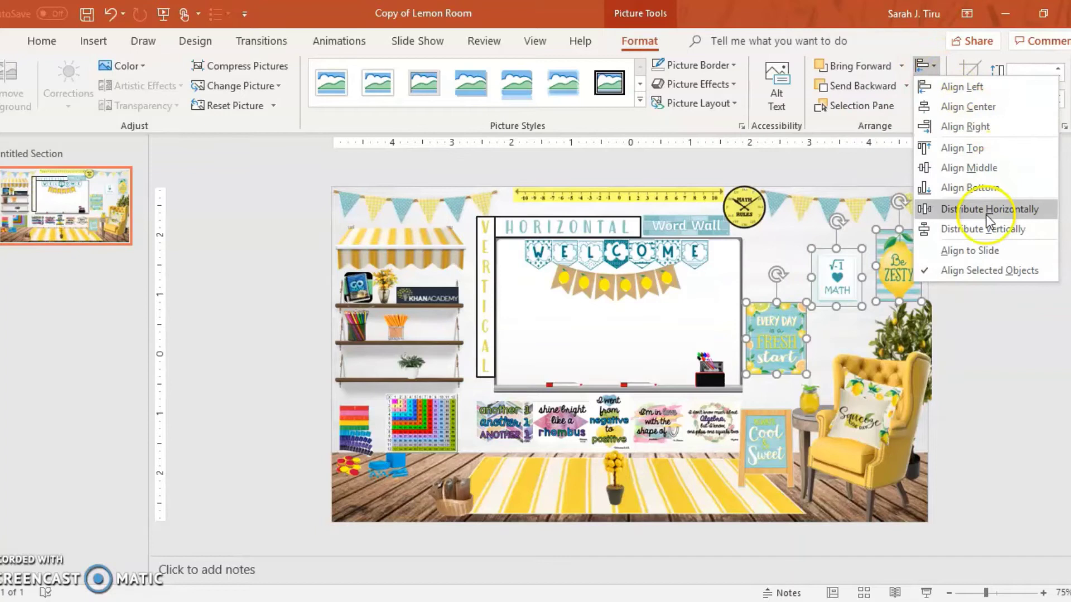
Align the three selected pictures to each other: Distribute Horizontally, then Align Middle
left_click(976, 270)
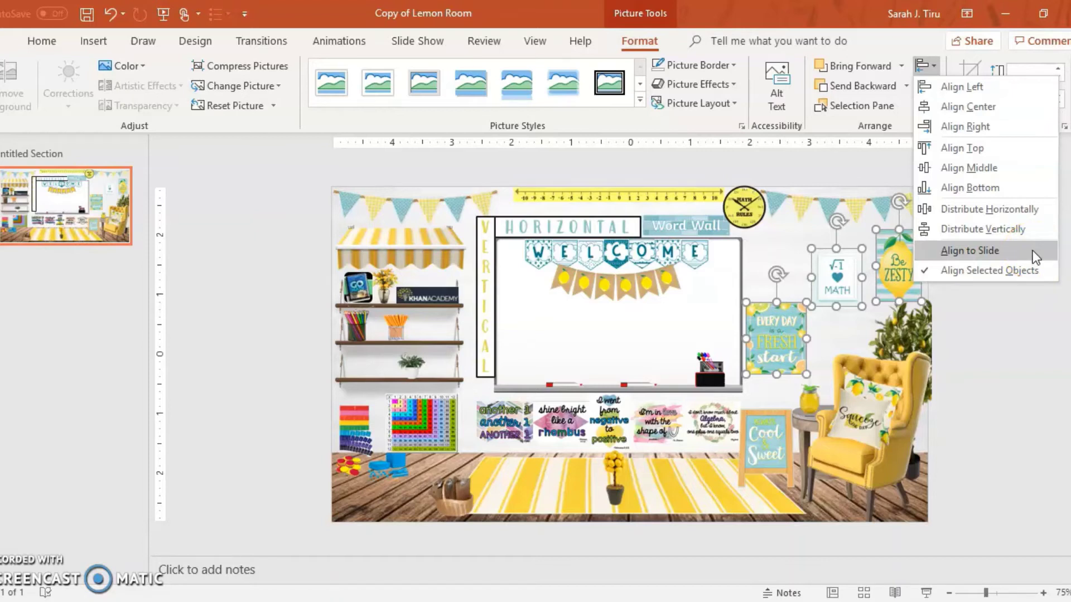
left_click(1023, 270)
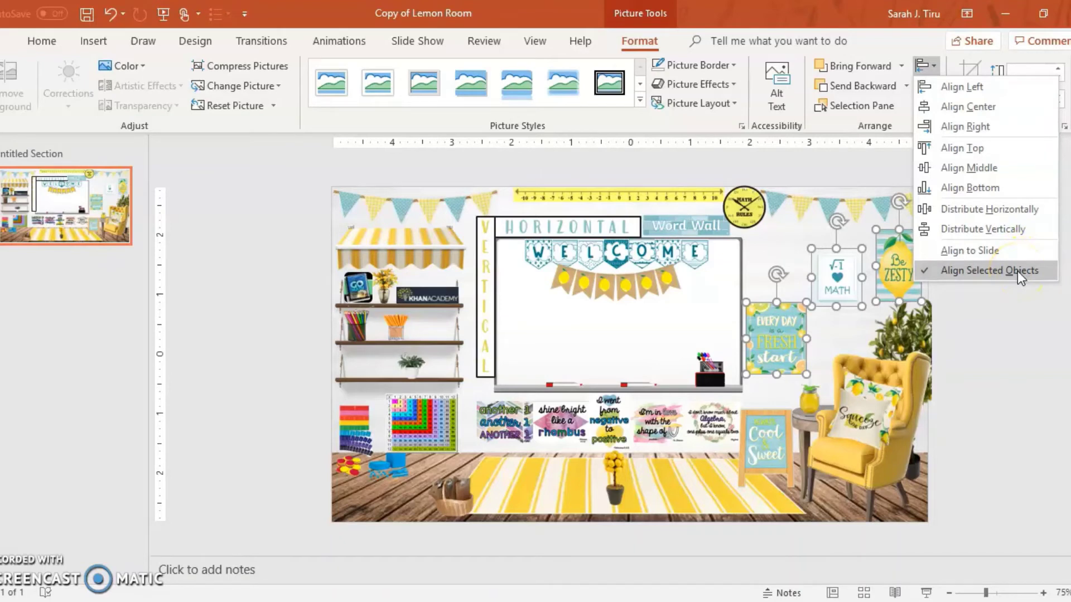
left_click(1014, 213)
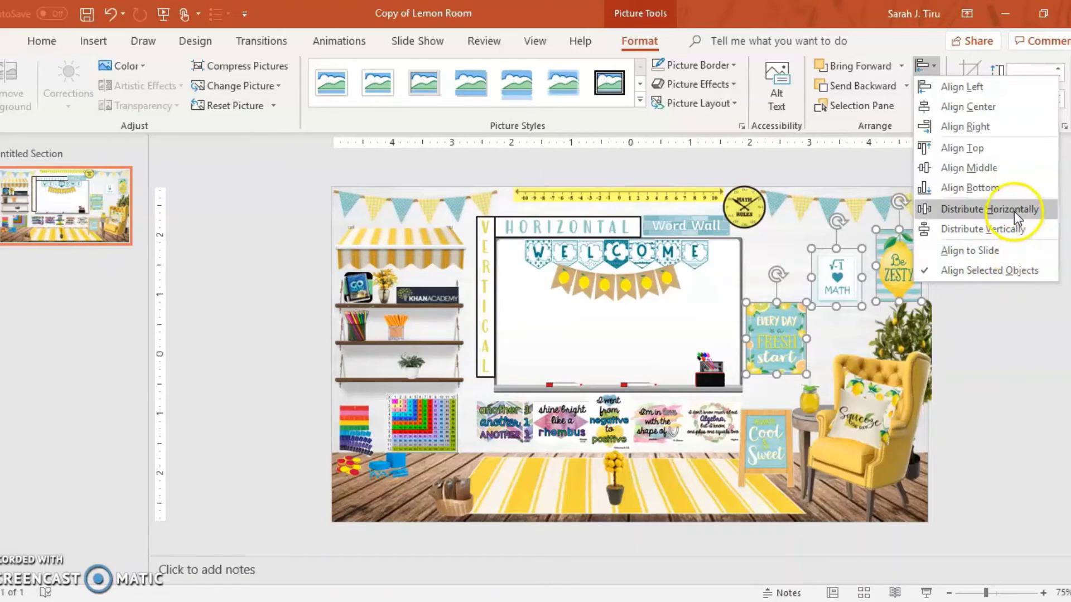
left_click(1014, 212)
left_click(926, 65)
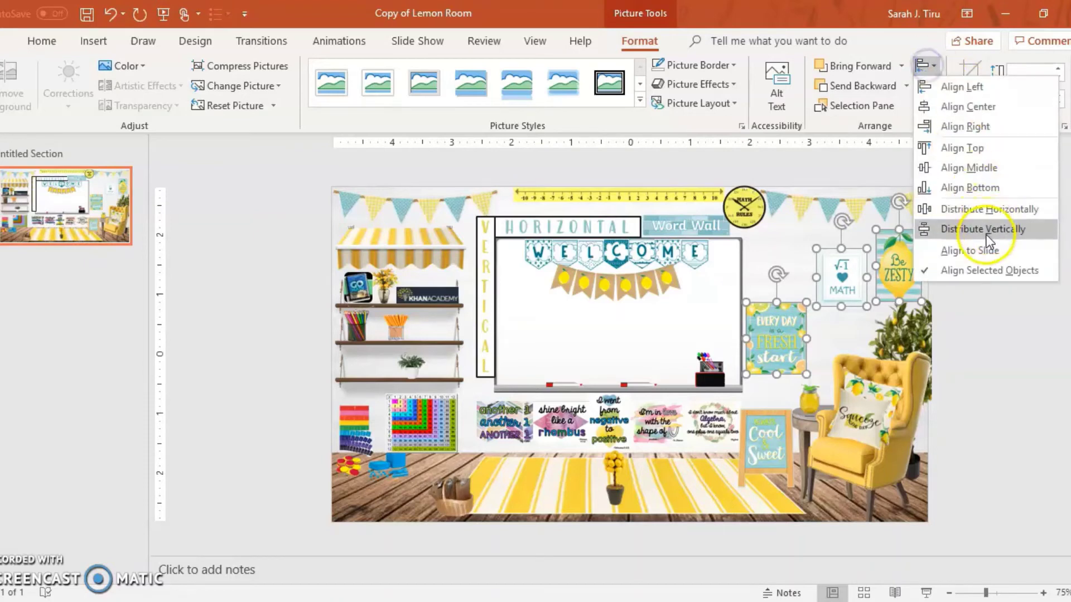
left_click(990, 177)
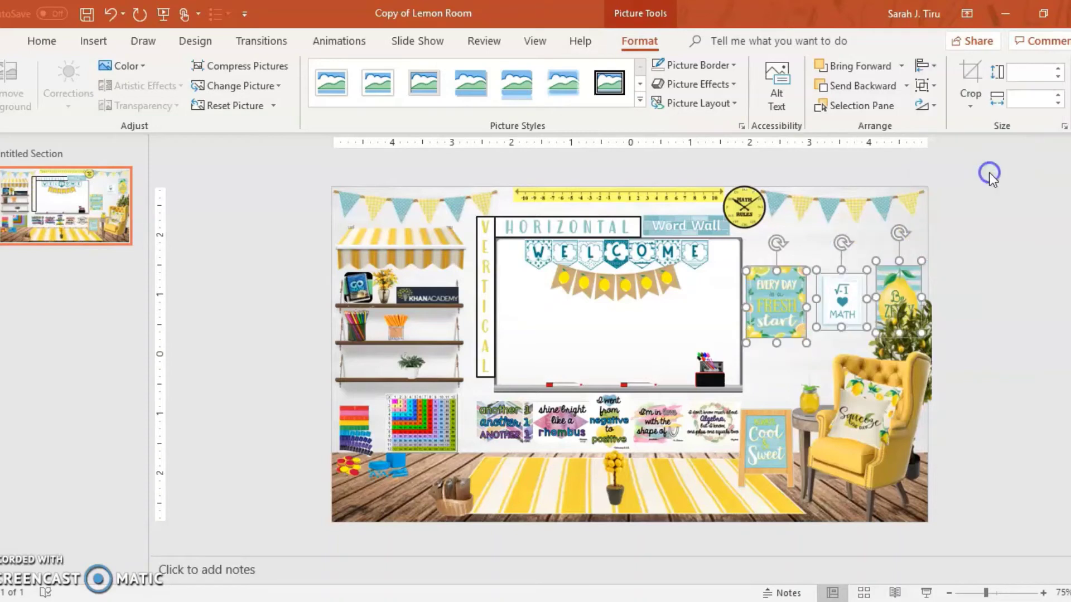
left_click(982, 90)
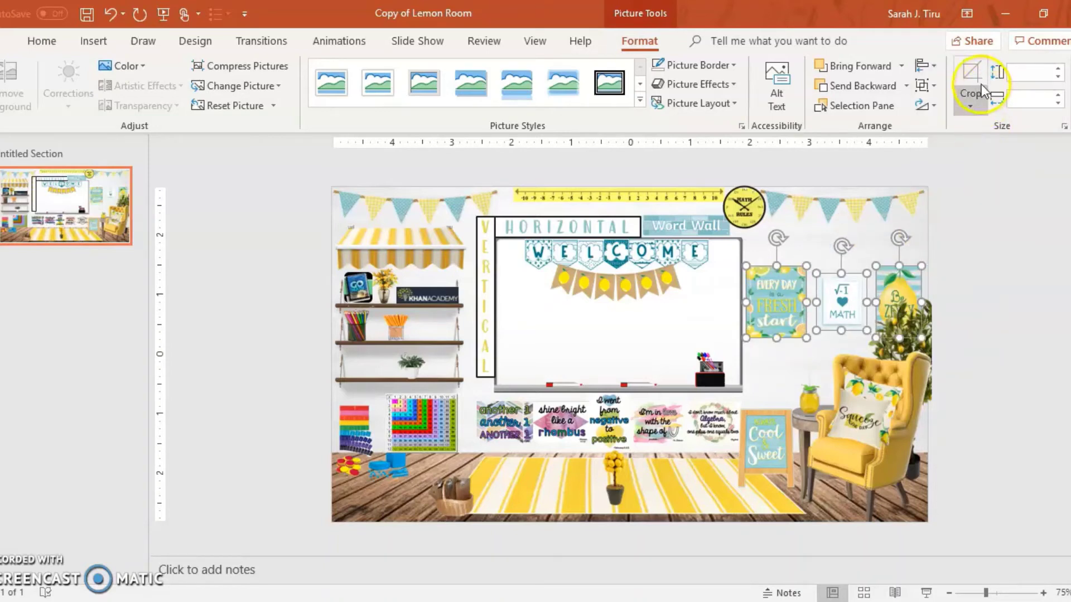
left_click(936, 65)
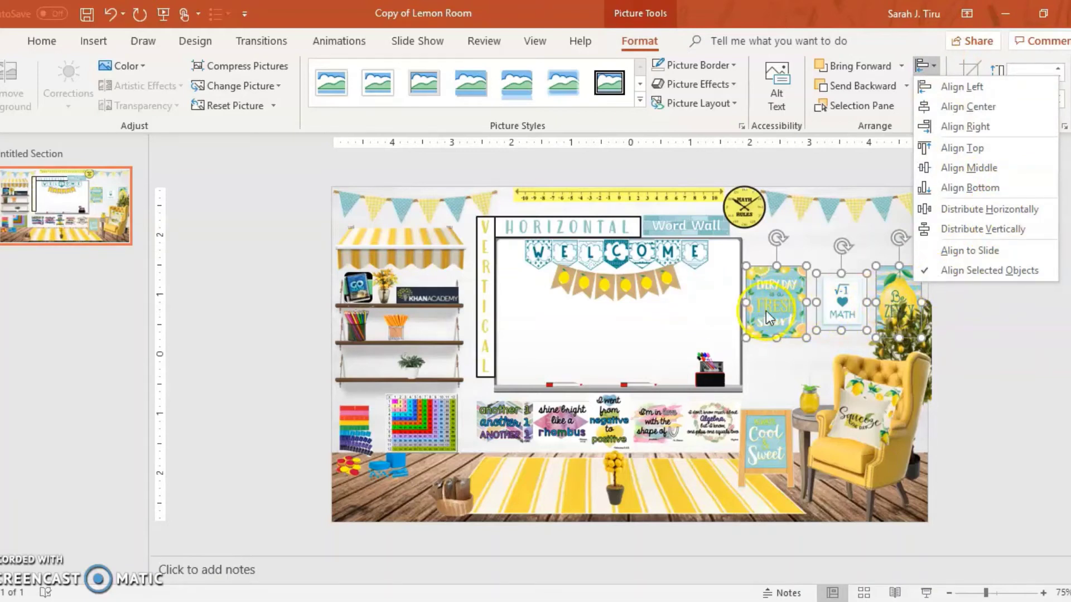
Select only the MATH sign and enlarge it with the Size spin arrows to about 1.2 inches
left_click(1000, 333)
left_click(813, 372)
left_click(840, 310)
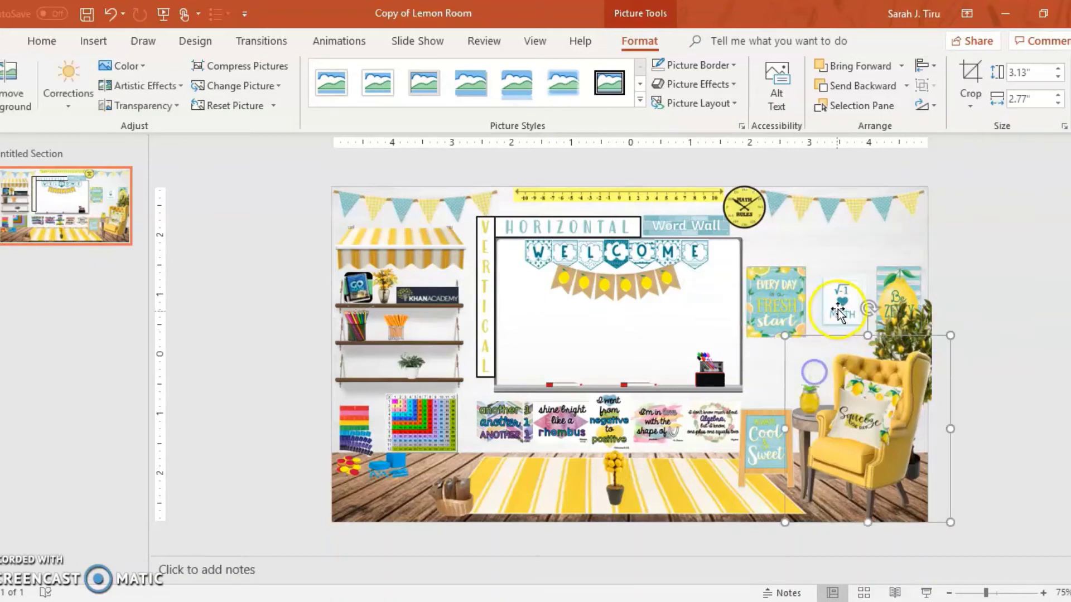
left_click(1058, 68)
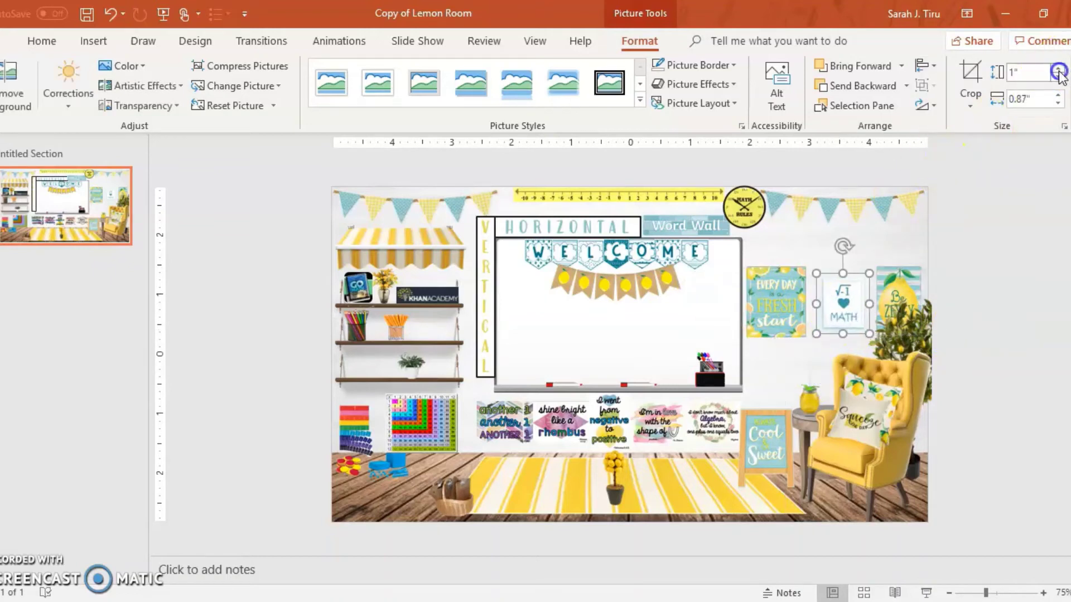
left_click(882, 297)
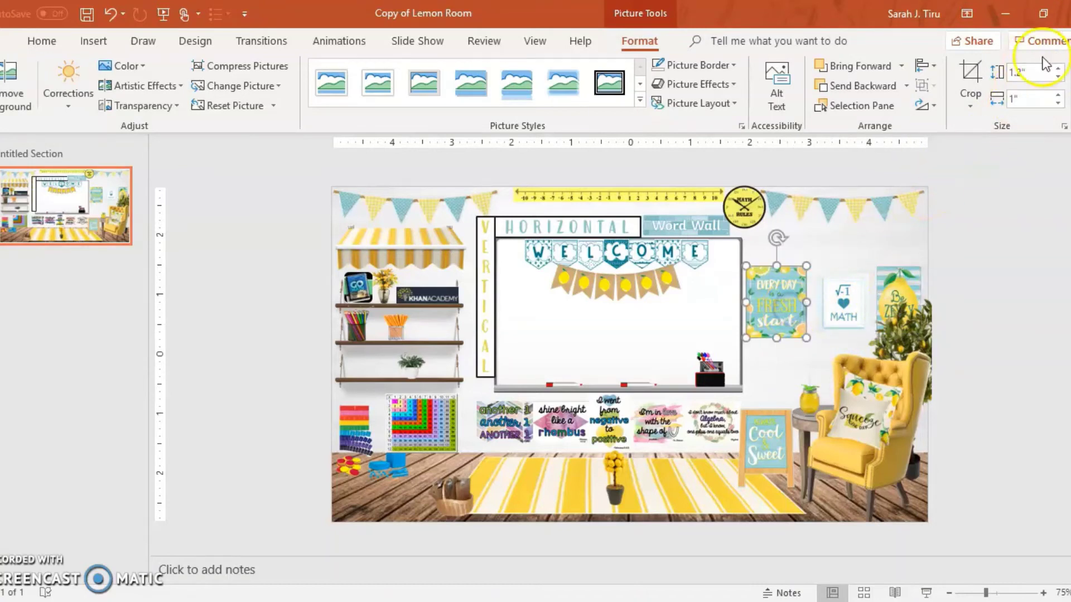
left_click(843, 300)
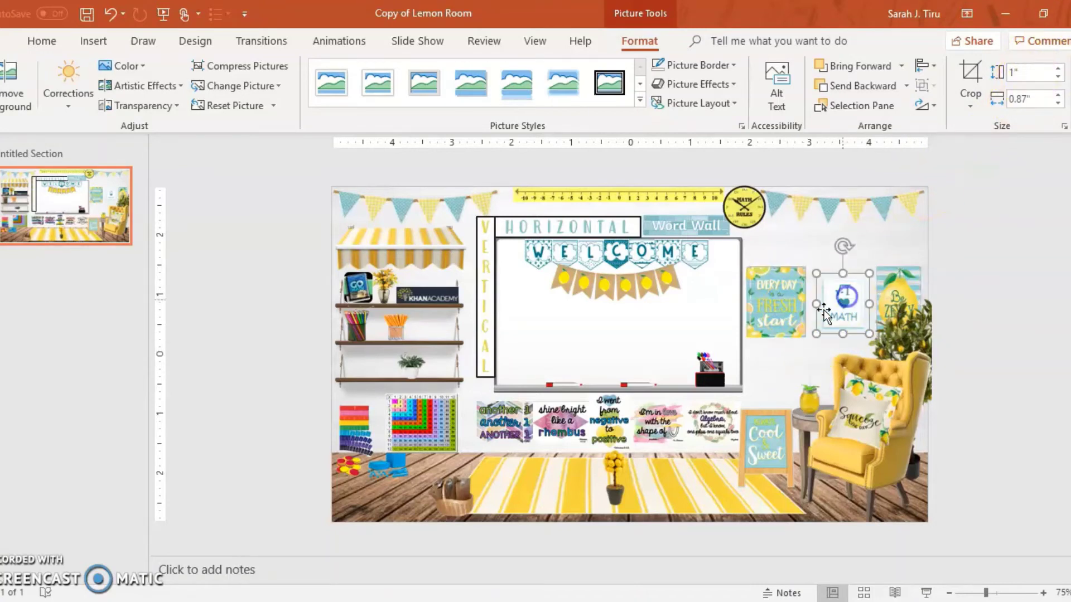
left_click(1057, 68)
left_click(1057, 68)
left_click(968, 303)
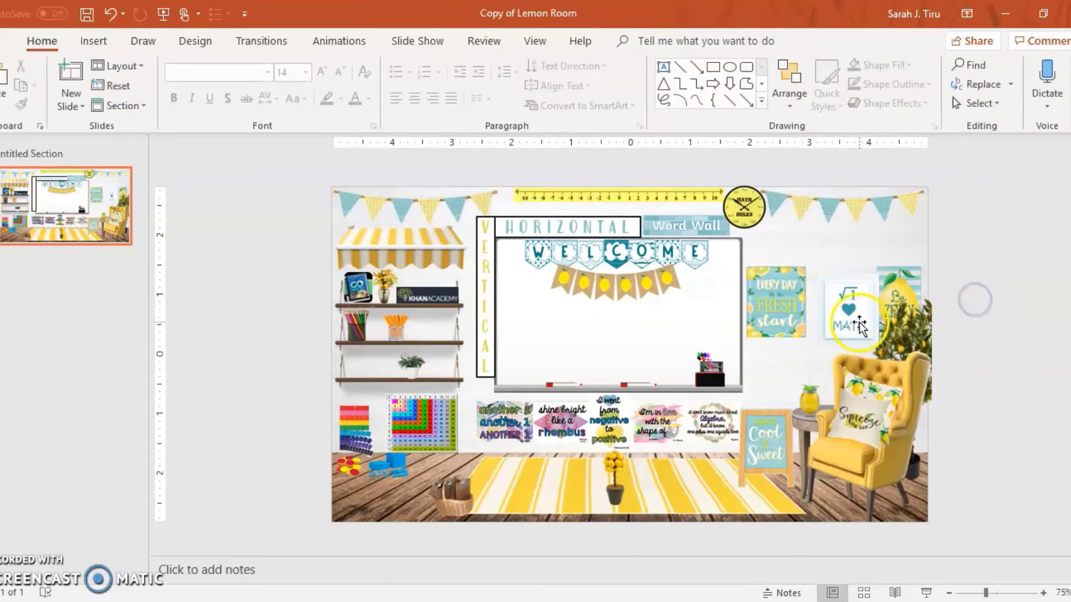
Select the Every Day, MATH and Be Zesty pictures, distribute them horizontally, then Align Top
left_click(761, 273)
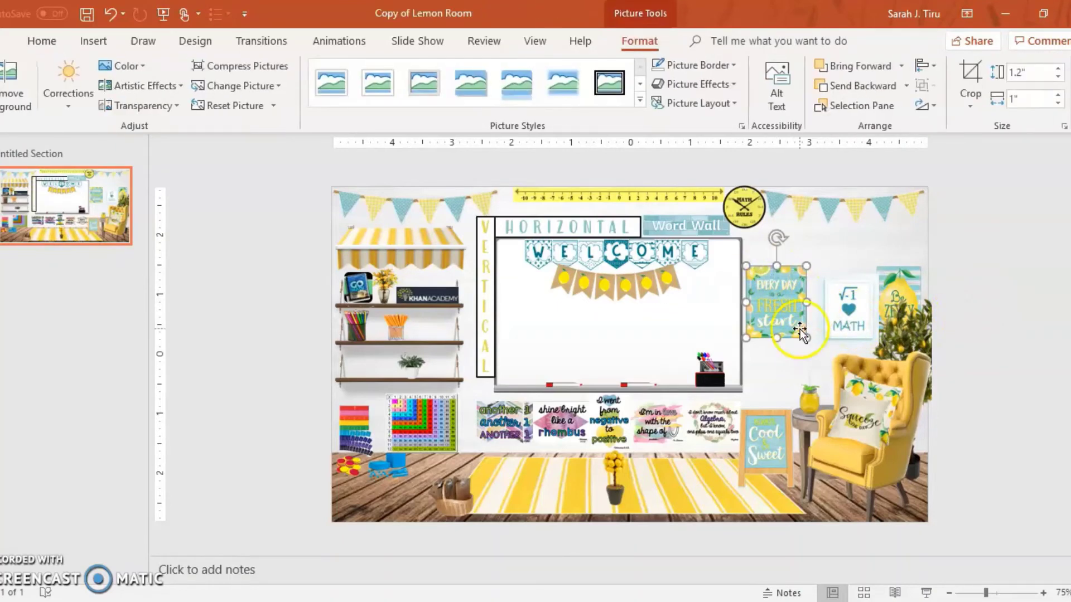
left_click(845, 309, "shift")
left_click(888, 293, "shift")
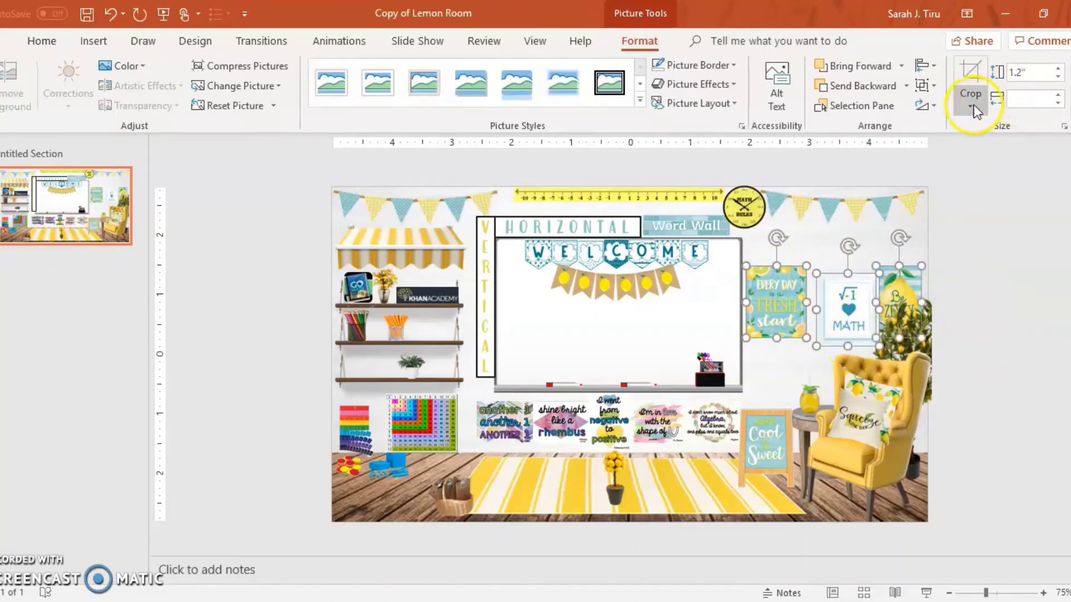
left_click(920, 66)
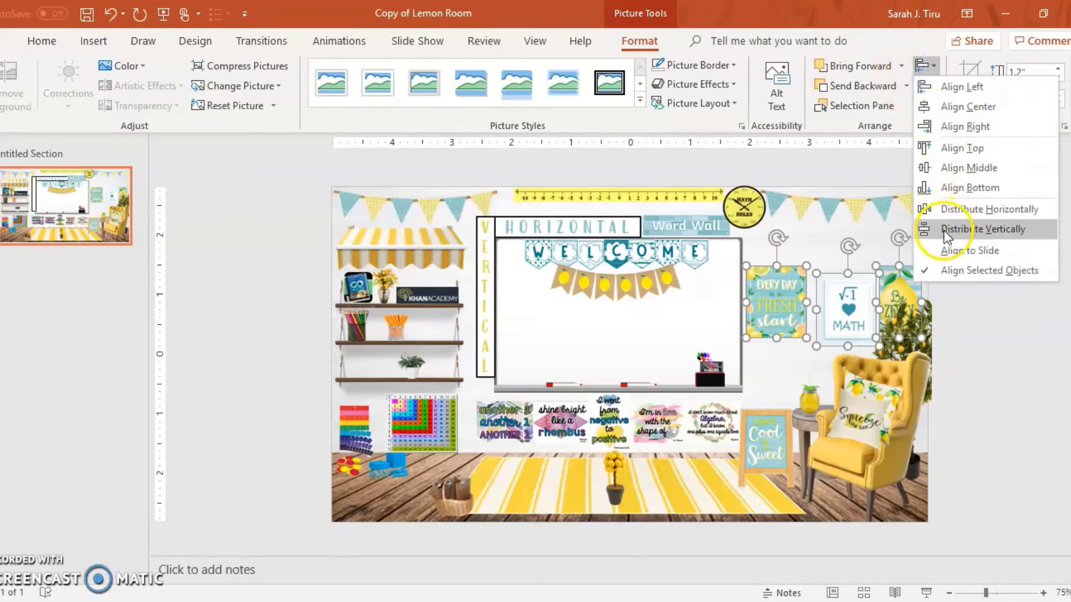
left_click(947, 215)
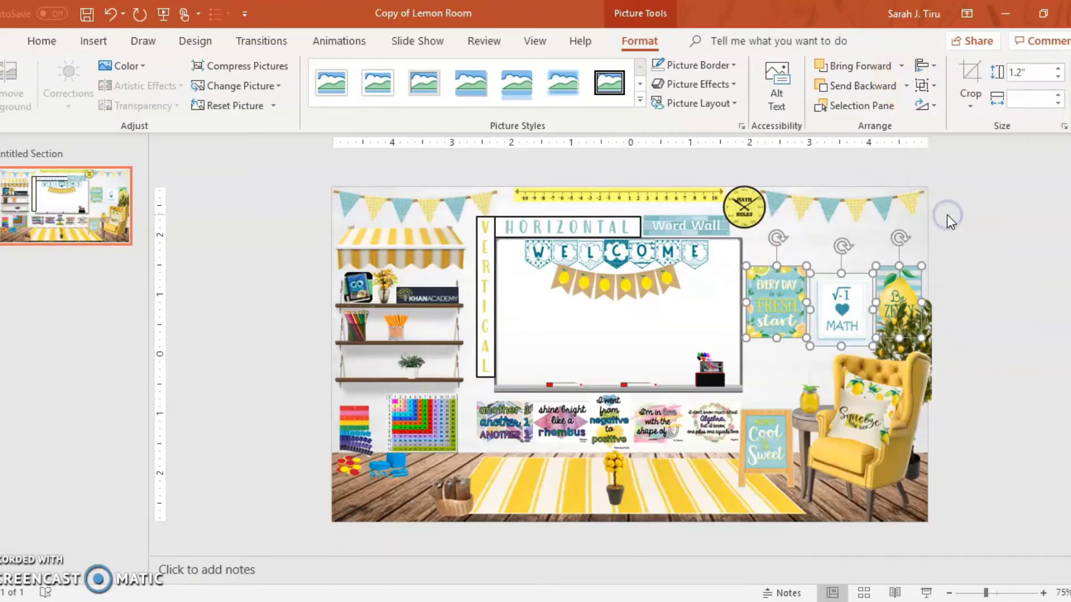
left_click(923, 66)
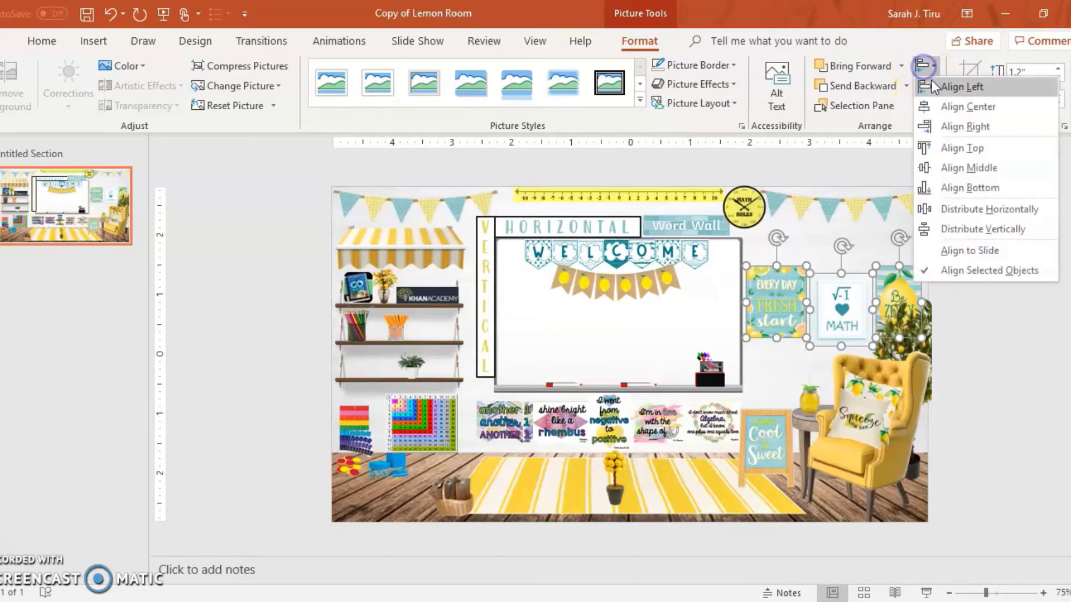
left_click(946, 154)
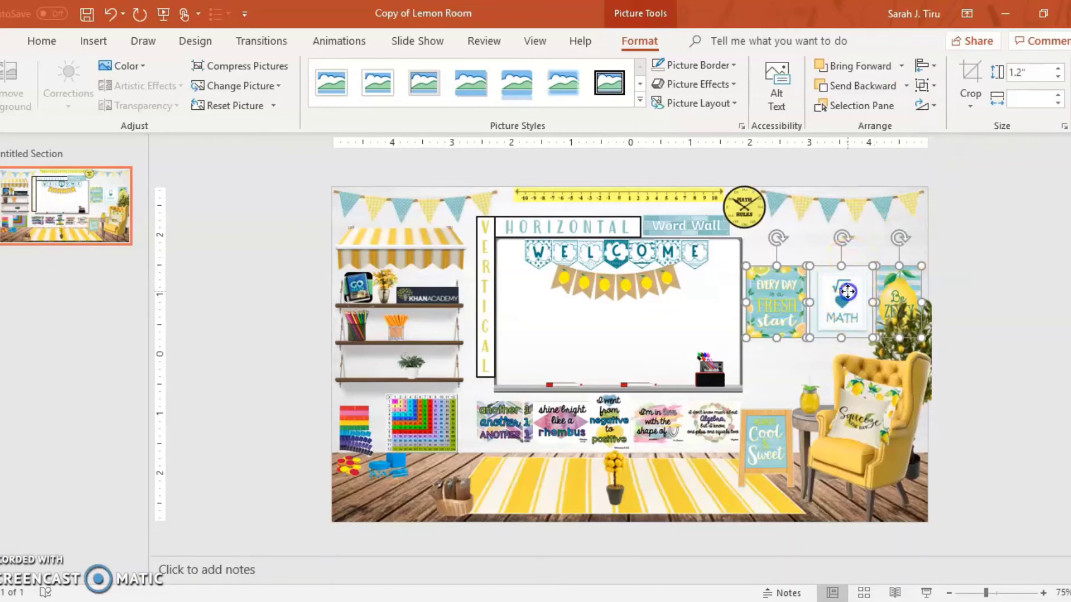
Drag the three aligned posters together below the bunting, then deselect them
left_click_drag(848, 293, 847, 262)
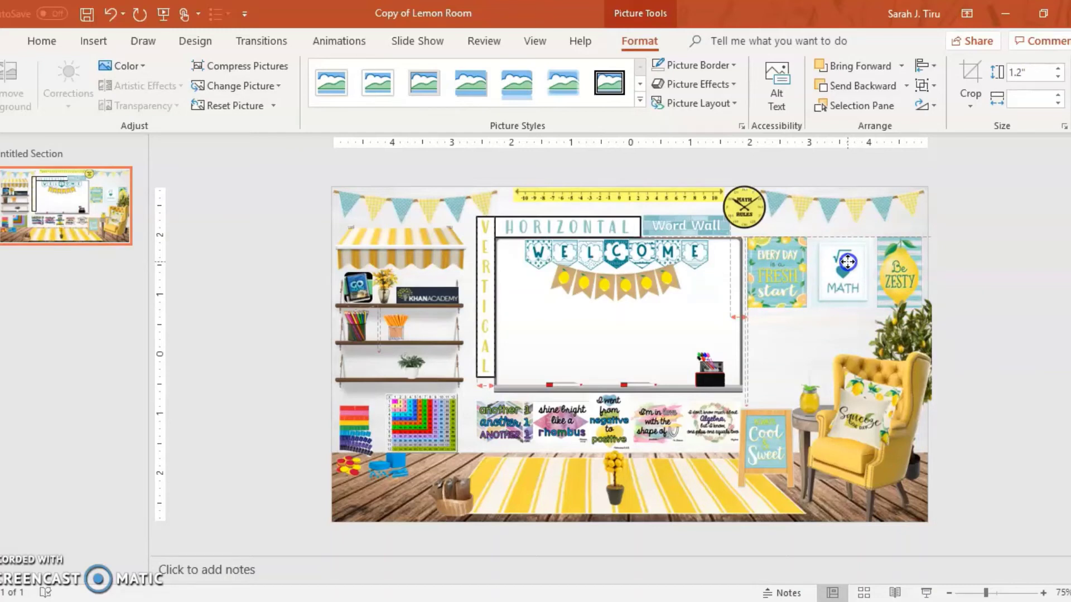
mouse_move(848, 261)
left_mouse_down()
mouse_move(852, 314)
mouse_move(850, 263)
left_mouse_up()
left_click(1016, 232)
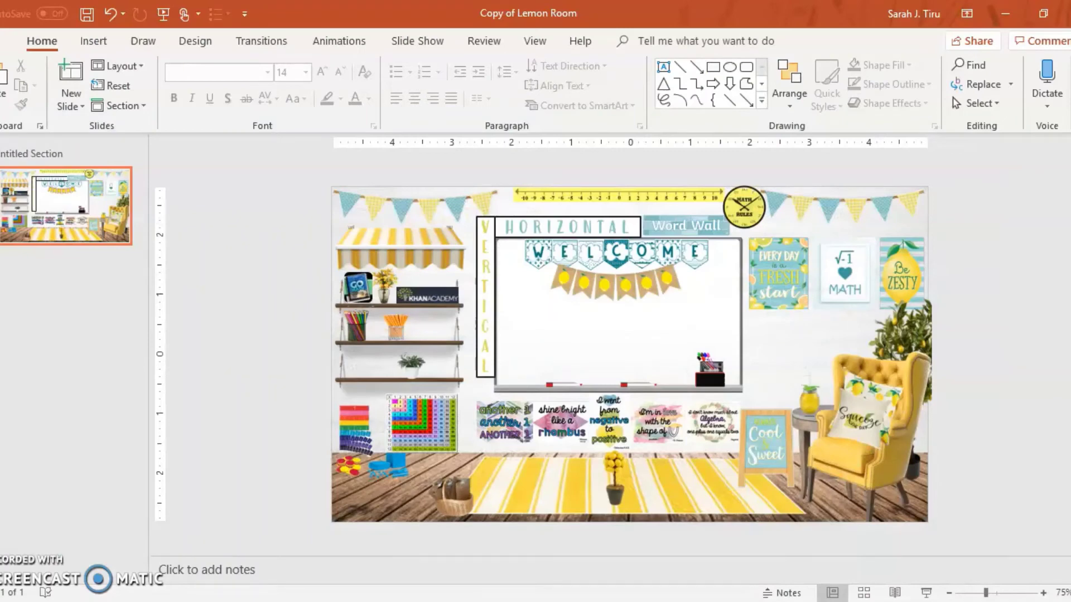
Grab the WARNING sign from the Virtual Classroom window and bring Copy of Lemon Room back
mouse_move(518, 601)
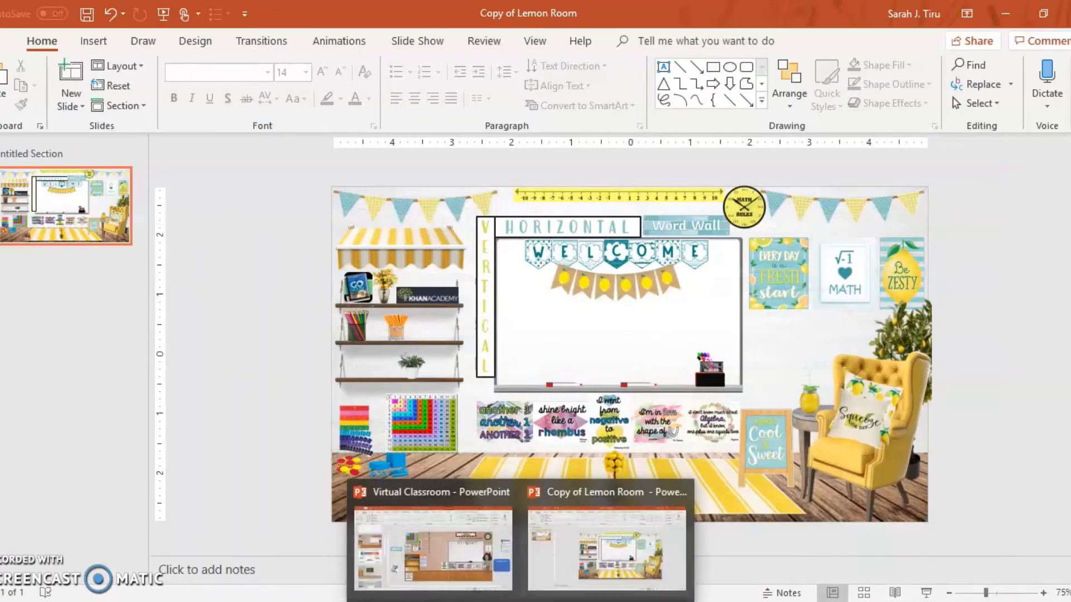
left_click(491, 546)
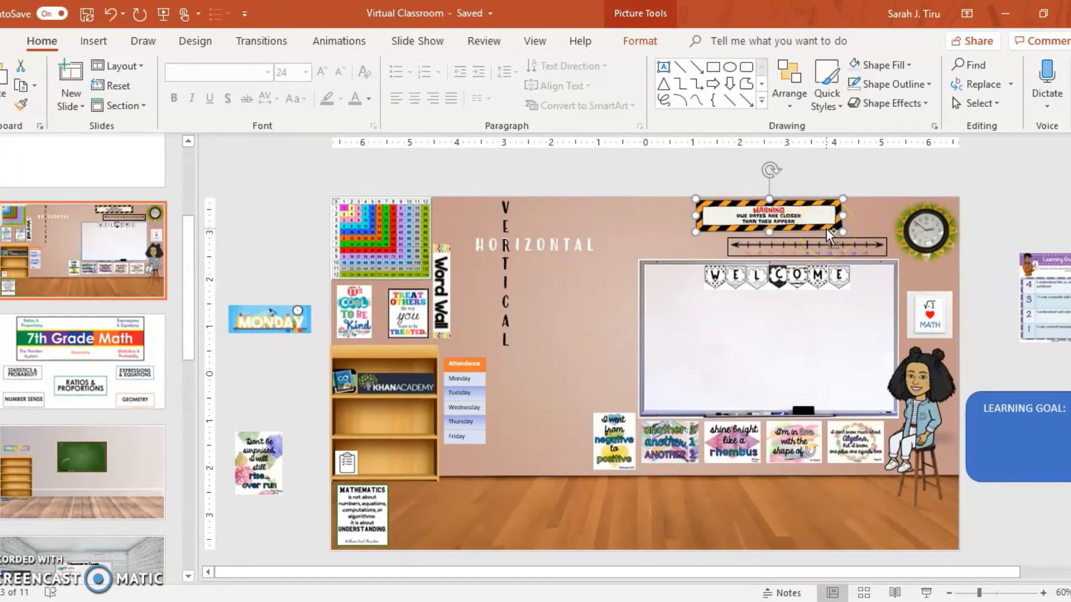
mouse_move(630, 591)
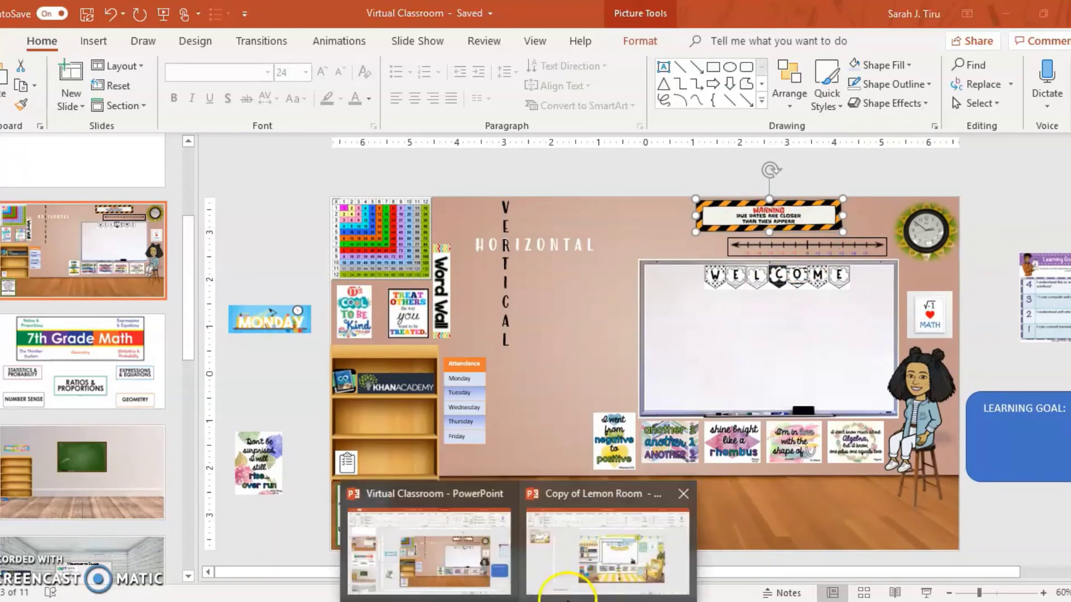
left_click(636, 572)
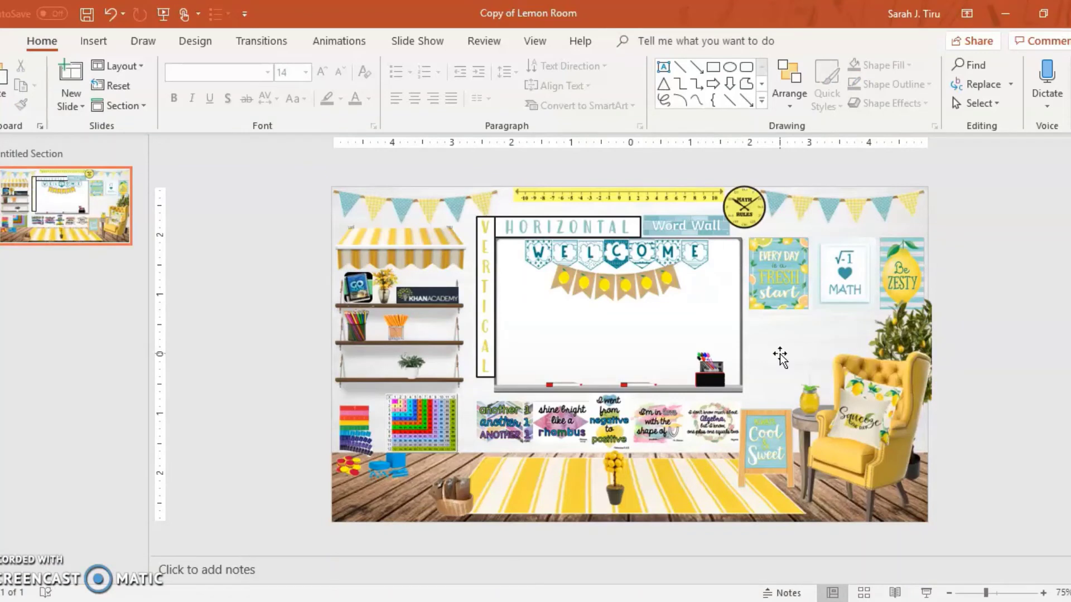
Paste the WARNING sign below the posters and shrink it to 0.6" tall
key("ctrl+v")
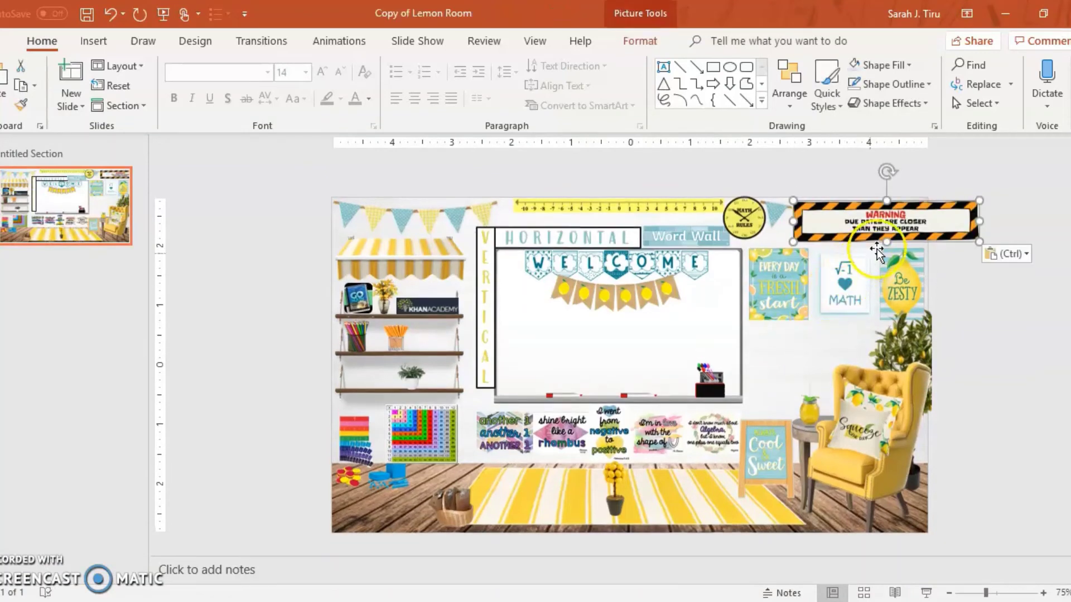
left_click_drag(889, 234, 842, 342)
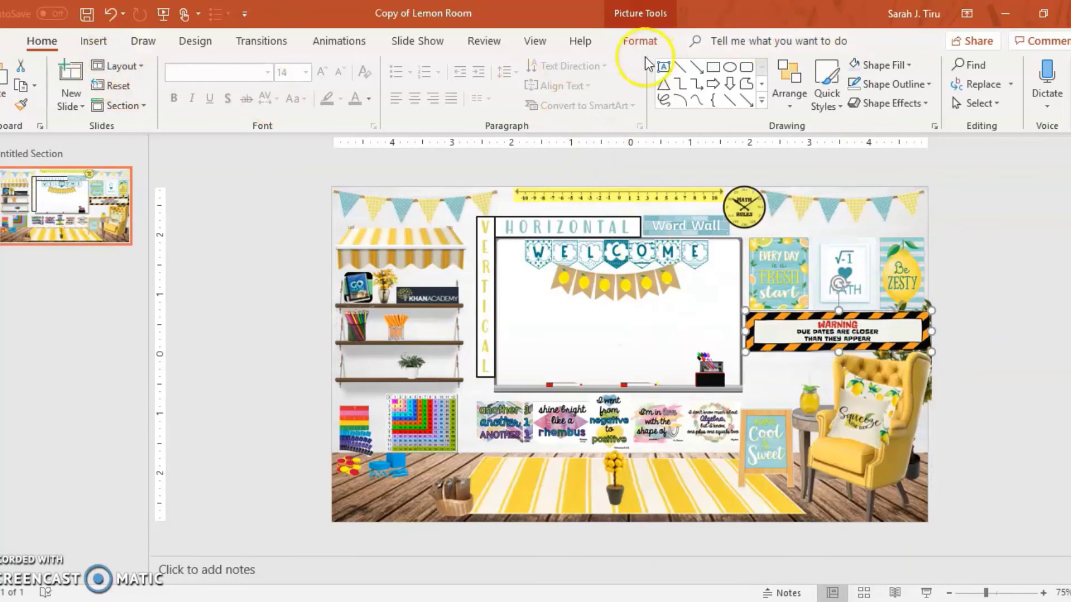
left_click(640, 41)
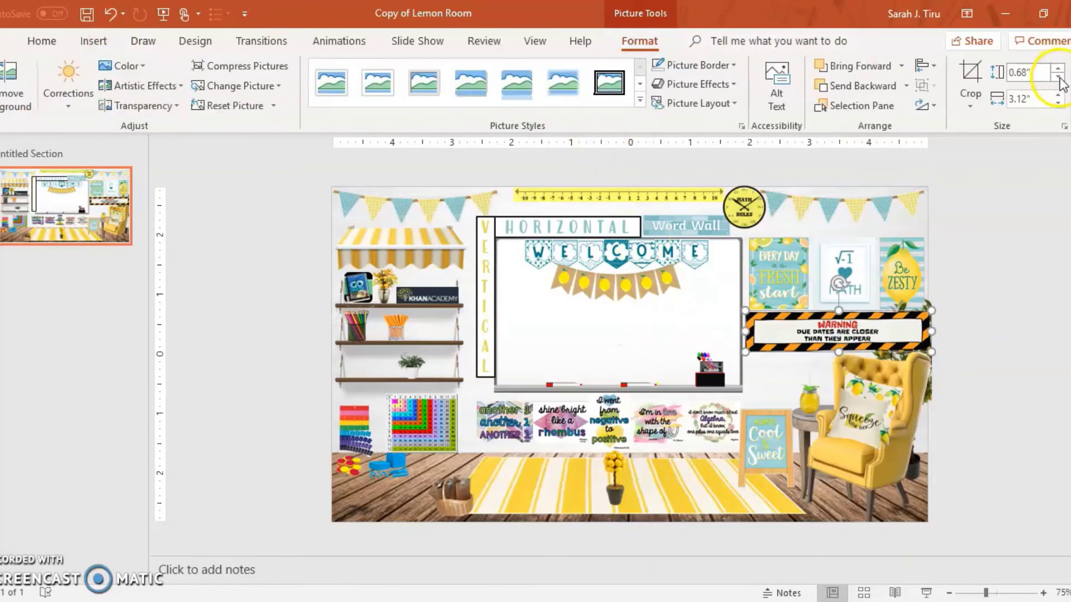
left_click(1059, 77)
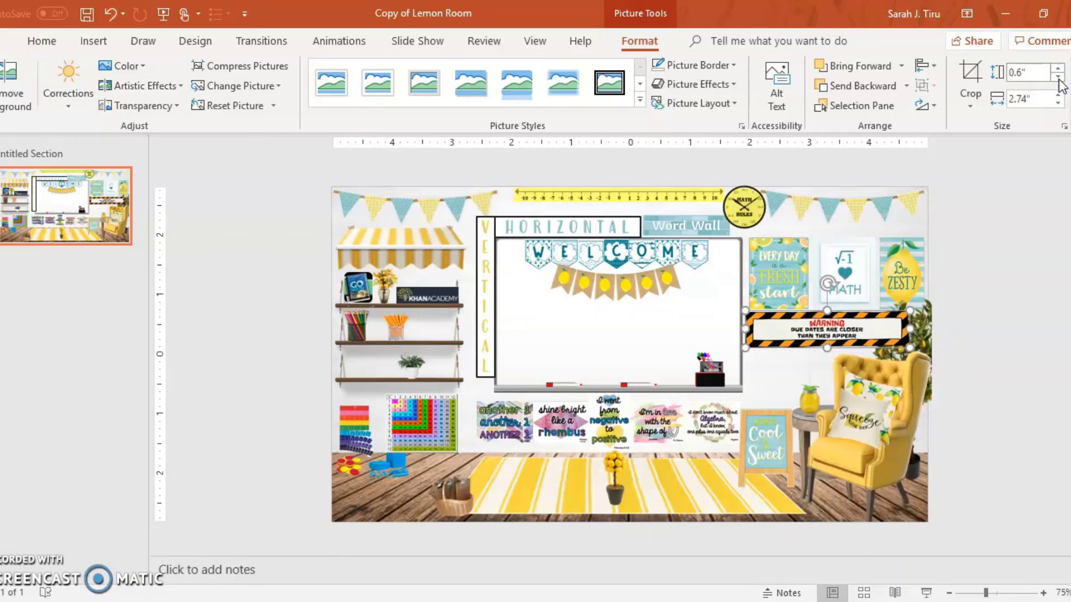
Send the WARNING sign to the back, behind the lemon tree
left_click(873, 88)
left_click(871, 86)
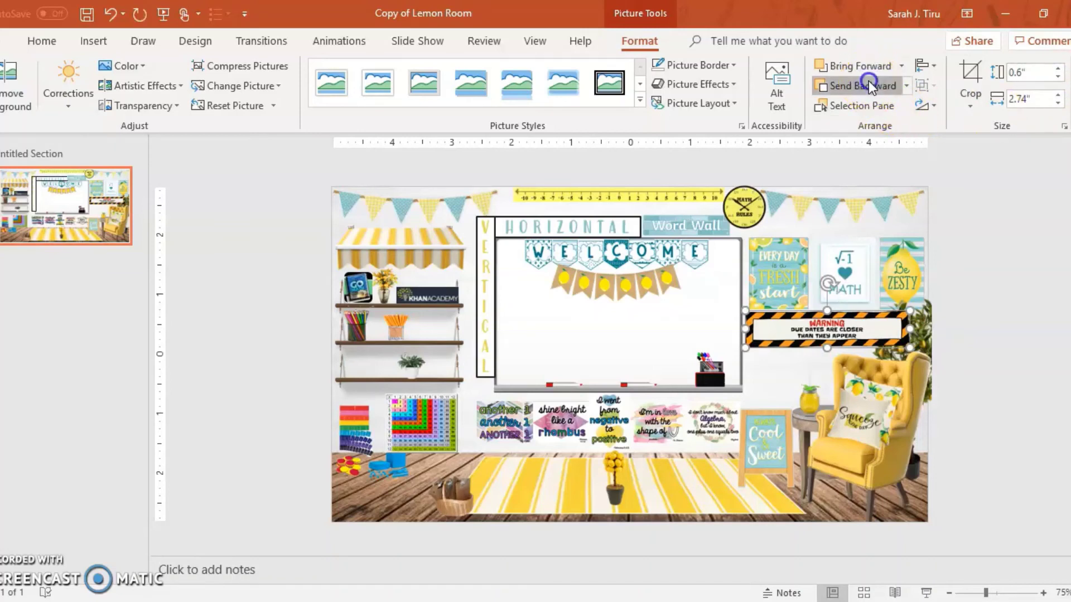
left_click(871, 86)
left_click(907, 86)
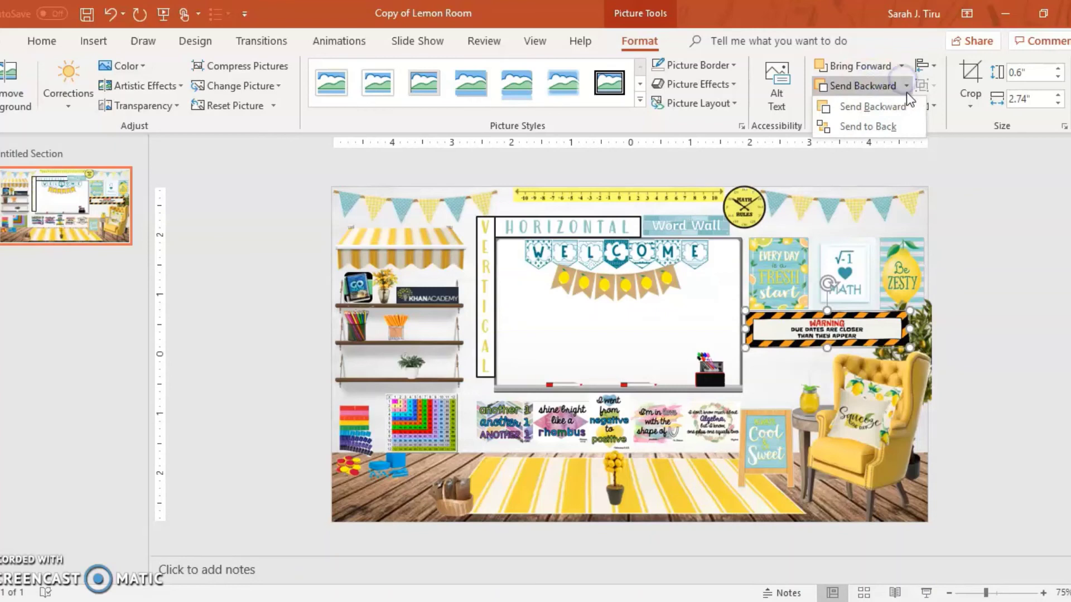
left_click(893, 126)
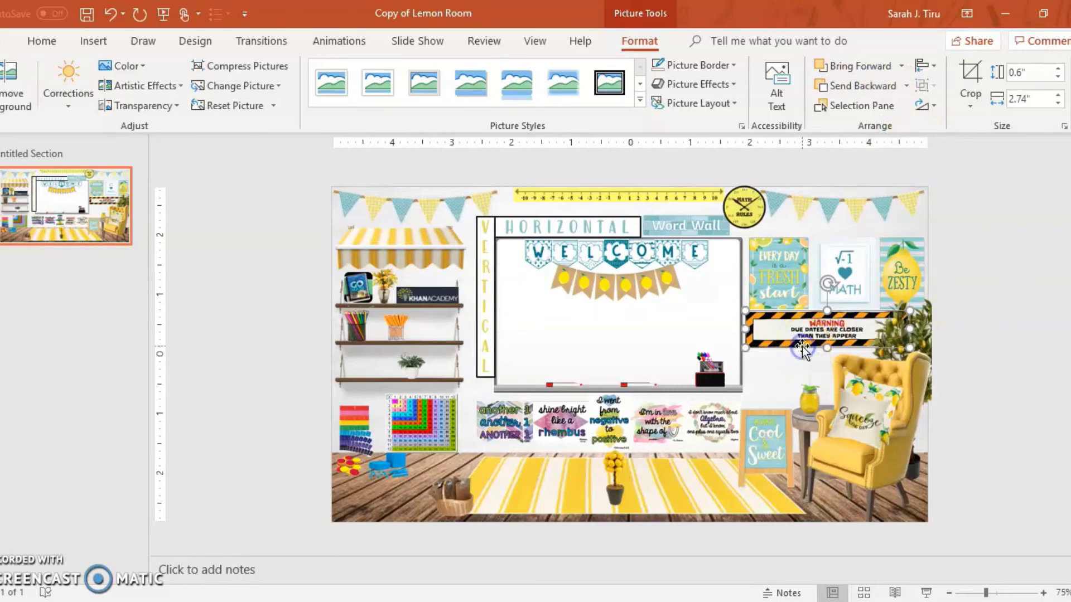
left_click(905, 328)
Recolor the WARNING sign with Lime, Accent color 6 Dark, then deselect it
left_click(126, 66)
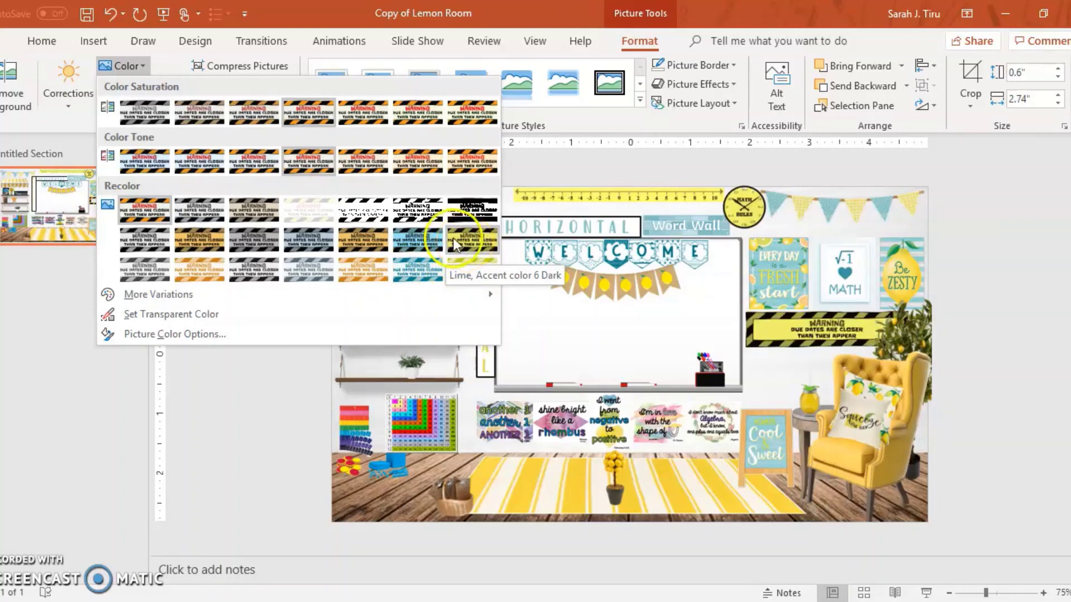
left_click(427, 237)
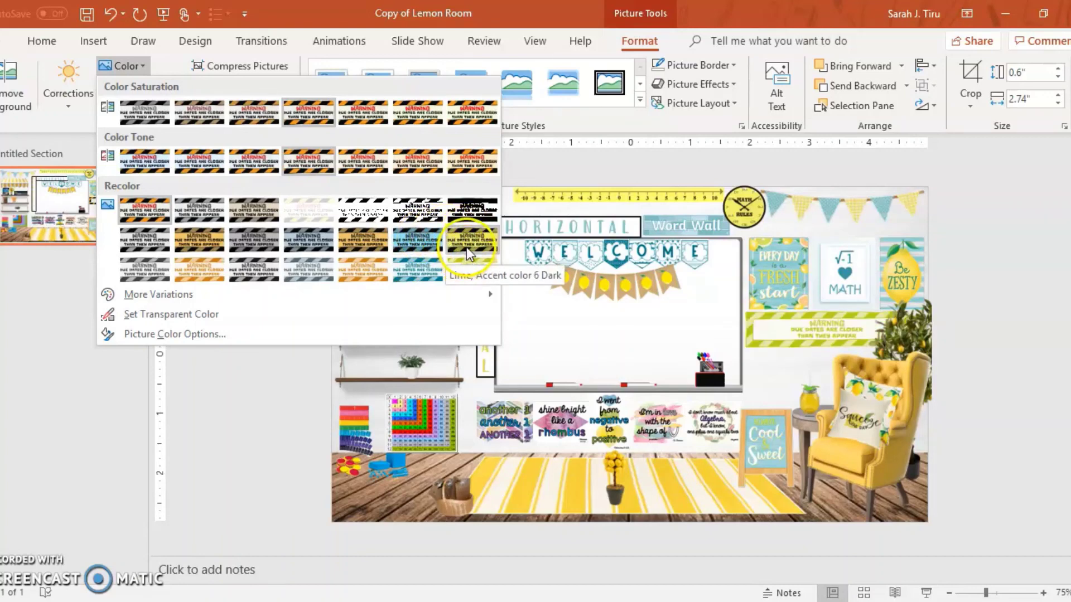
left_click(467, 232)
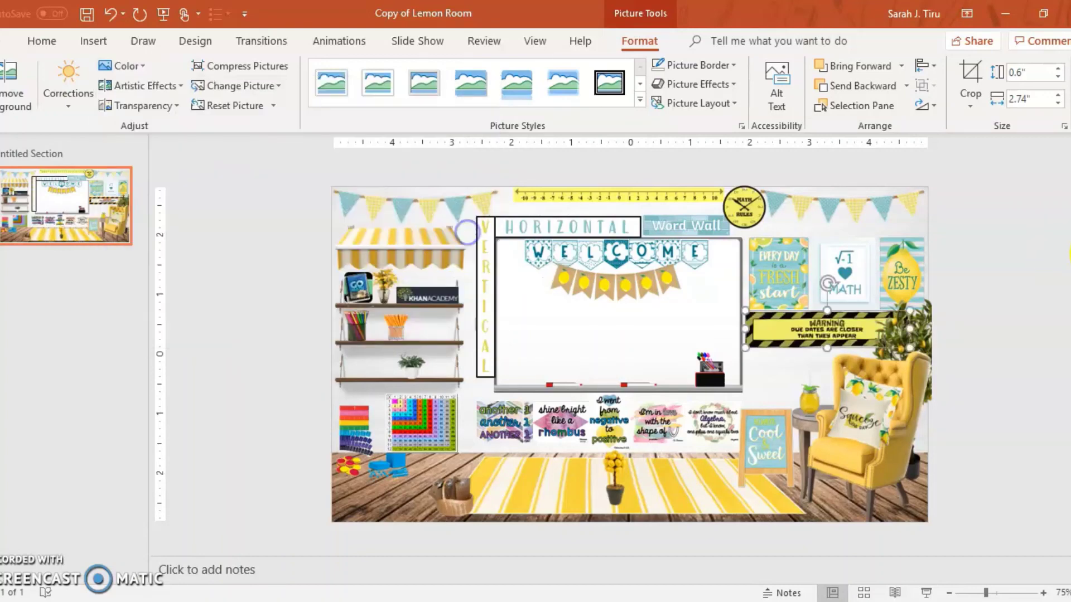
left_click(1040, 275)
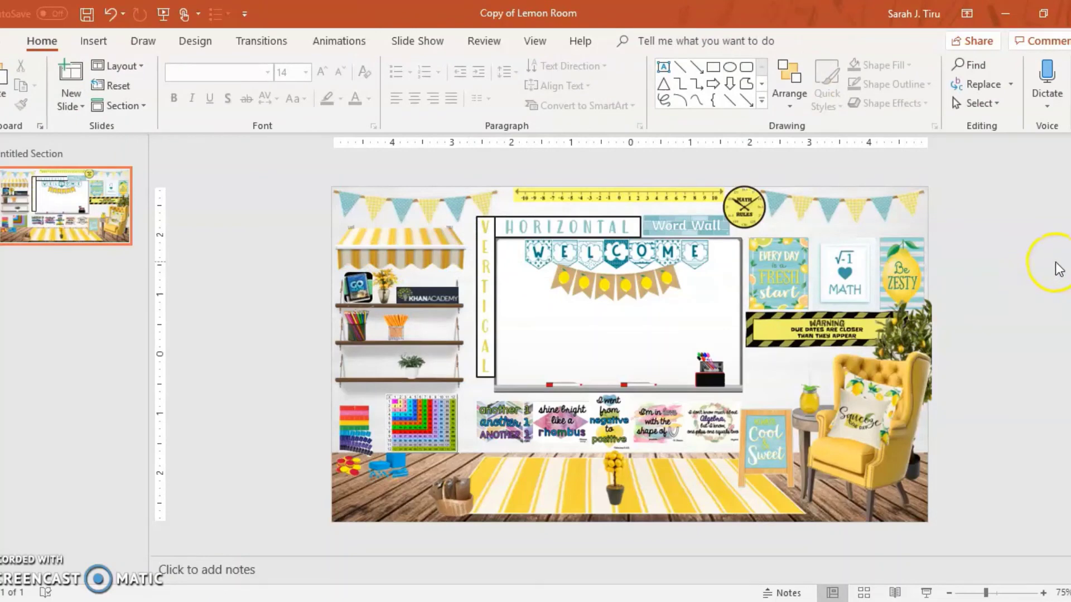
left_click(754, 219)
left_click(928, 233)
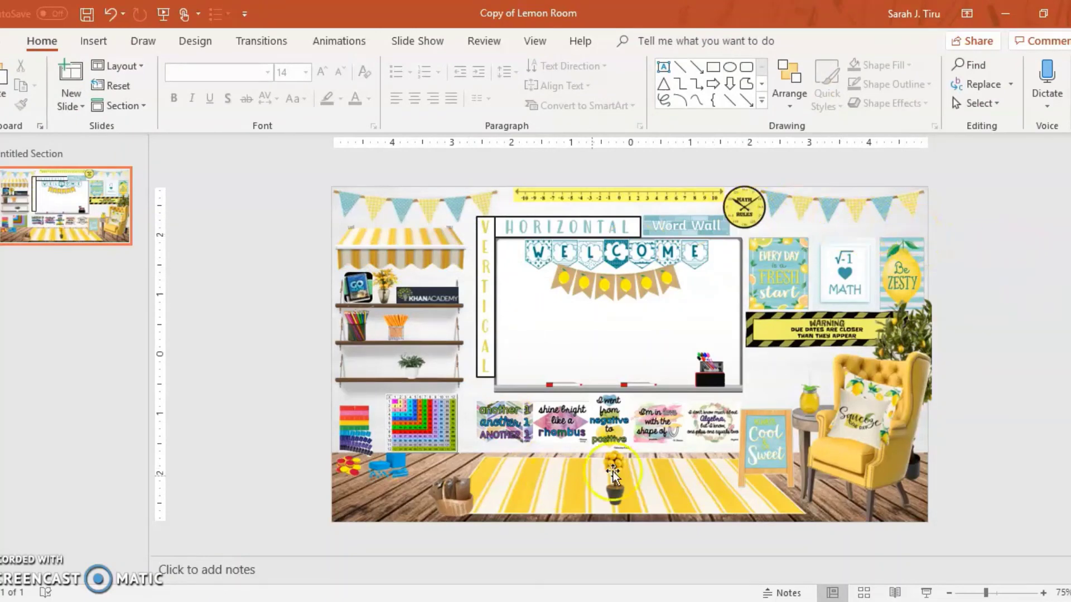
left_click(856, 356)
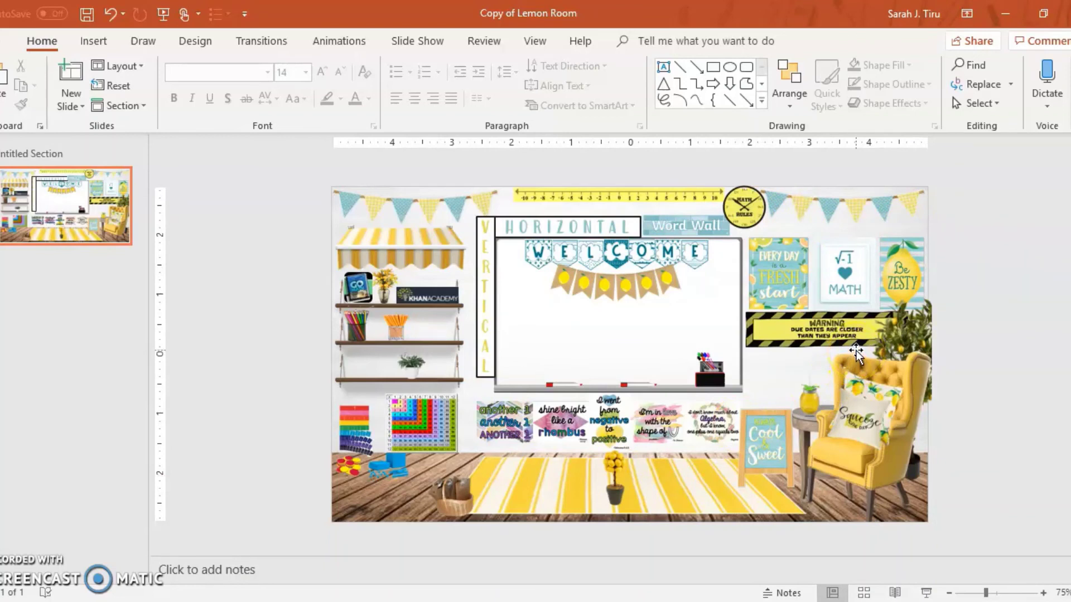
left_click(845, 276)
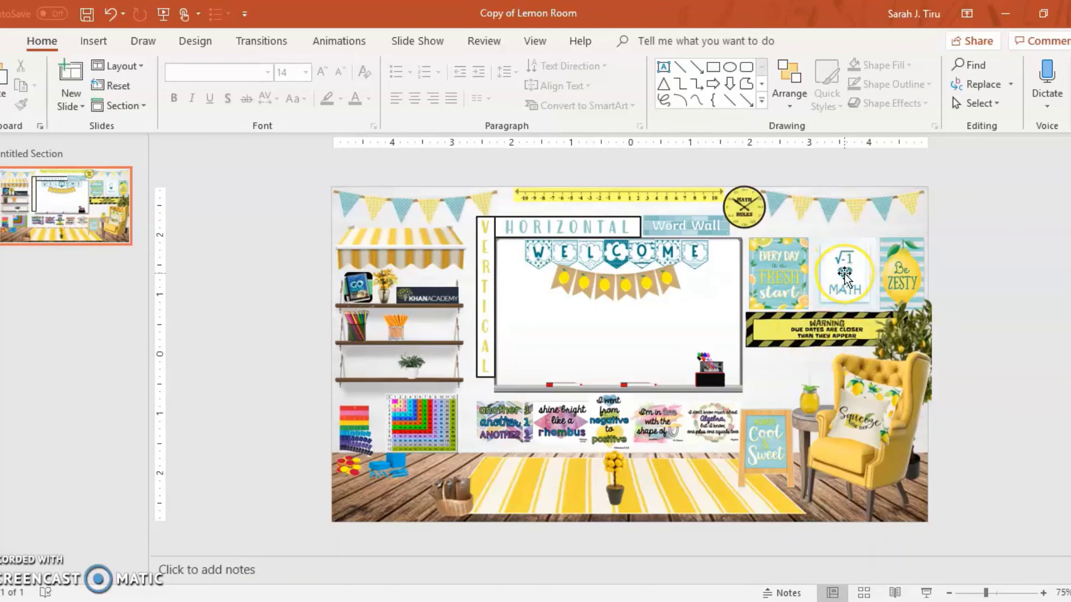